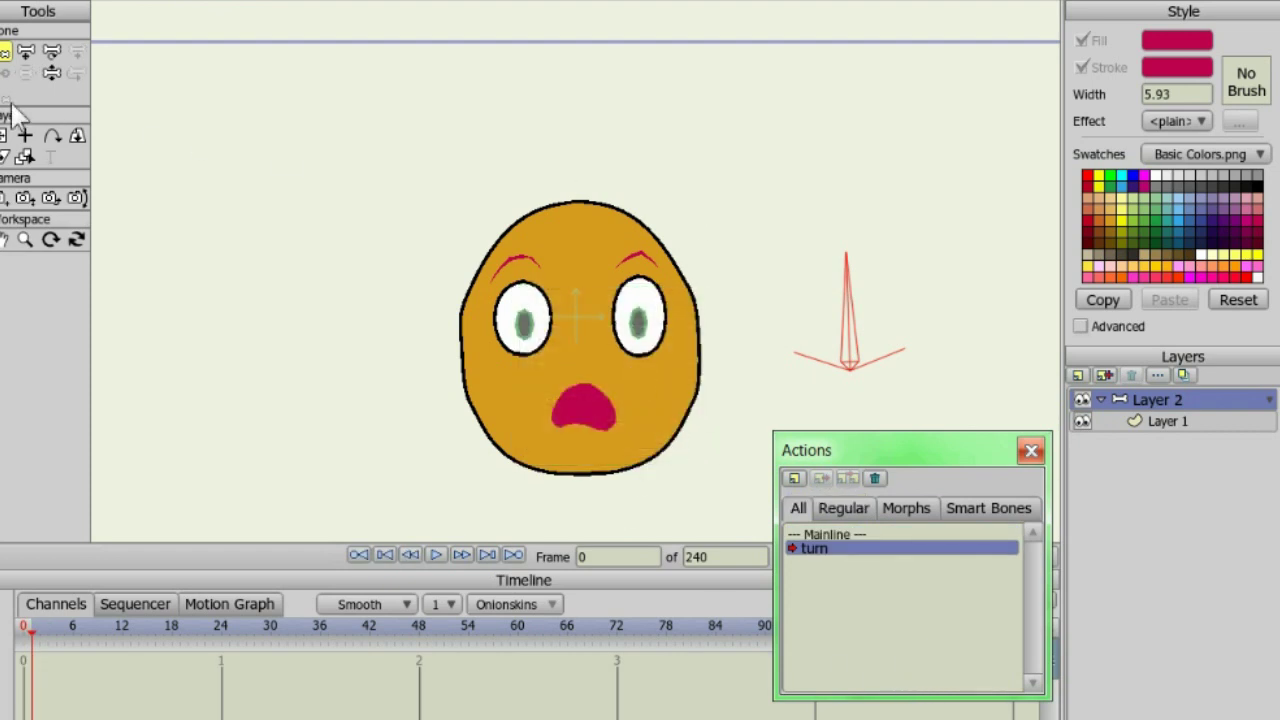
In the turn action, rotate the control bone to its left limit and pull Layer 1's facial features left with the Magnet tool
drag(852, 285, 755, 377)
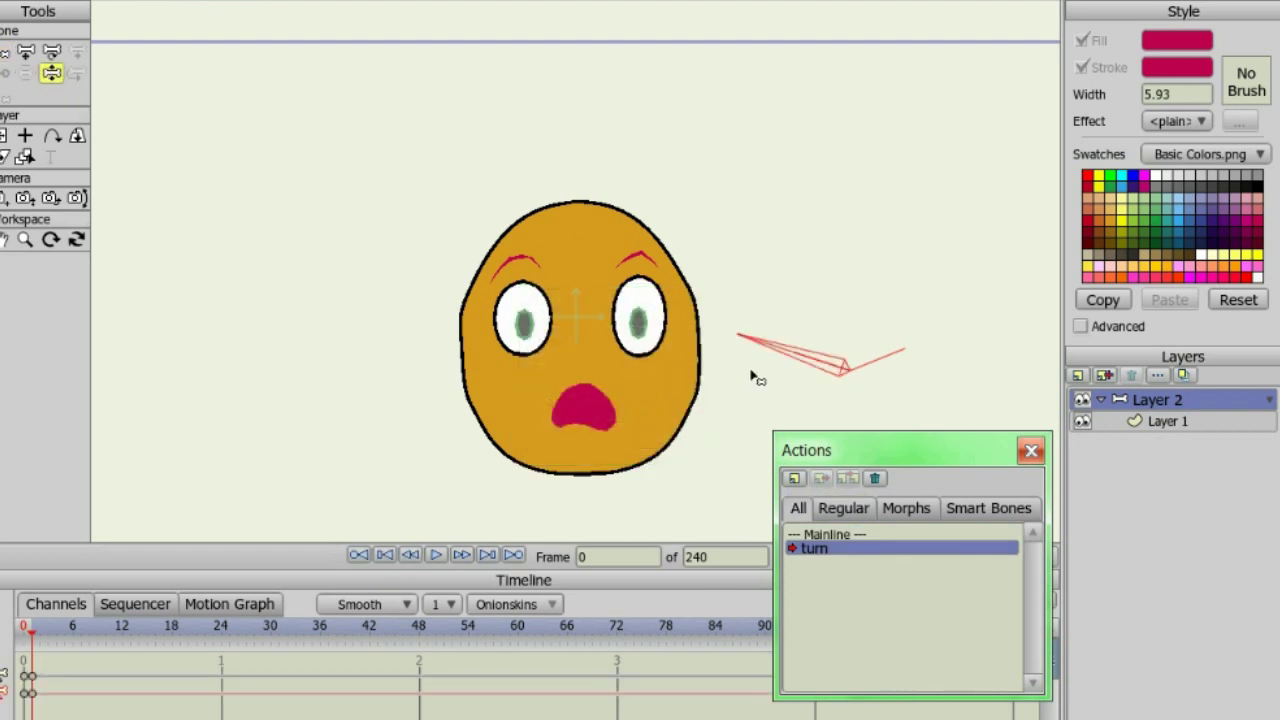
click(1167, 416)
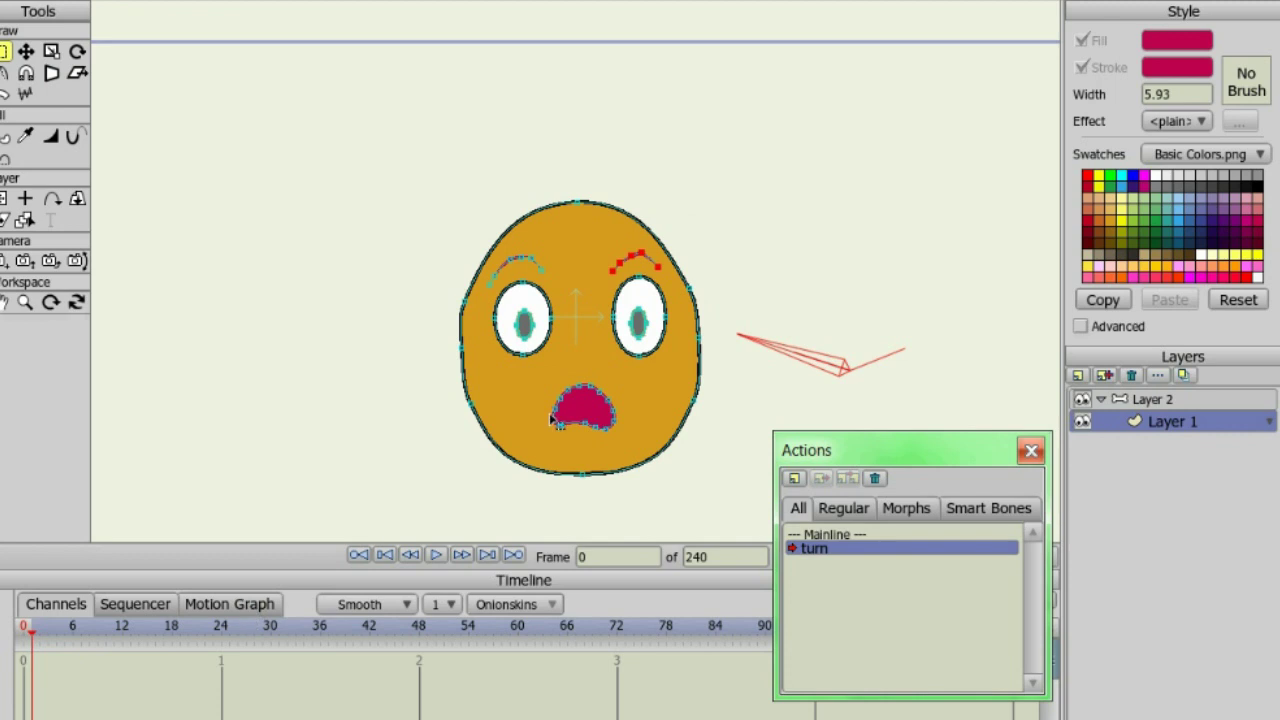
click(28, 75)
drag(551, 333, 532, 332)
drag(532, 331, 530, 331)
drag(596, 322, 594, 322)
drag(594, 322, 546, 321)
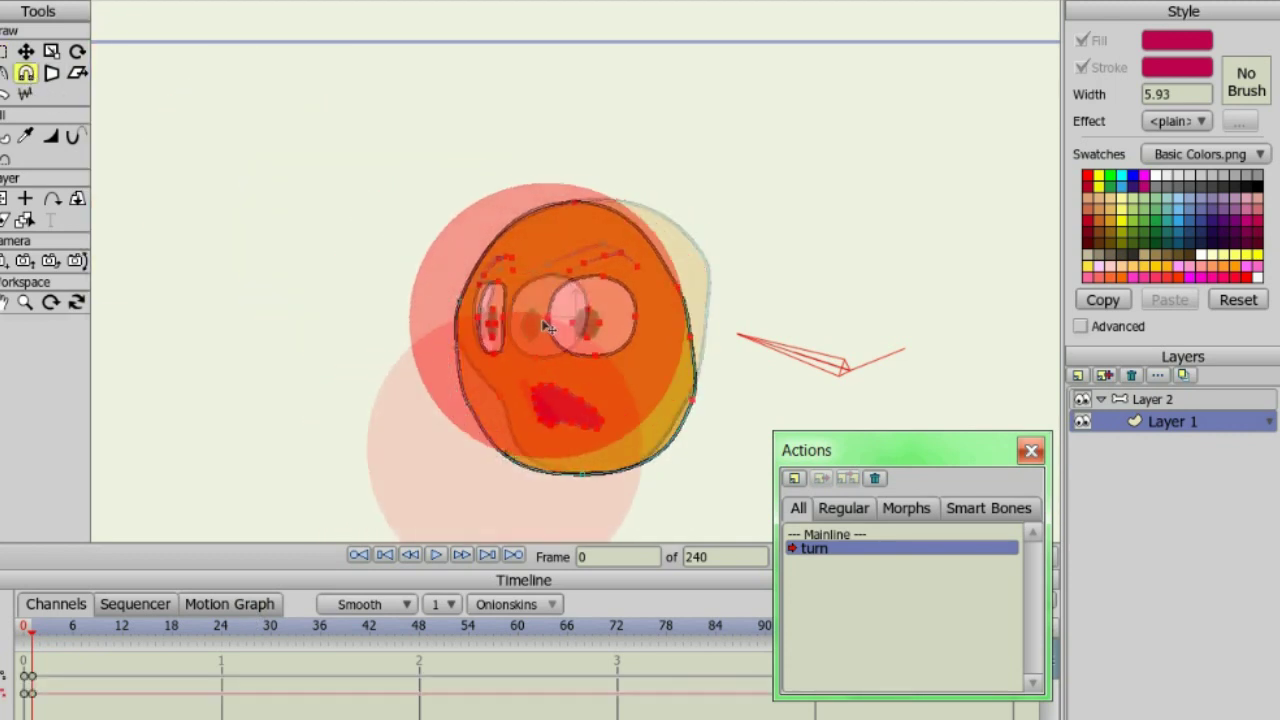
drag(590, 323, 574, 323)
drag(574, 323, 567, 324)
drag(567, 324, 558, 323)
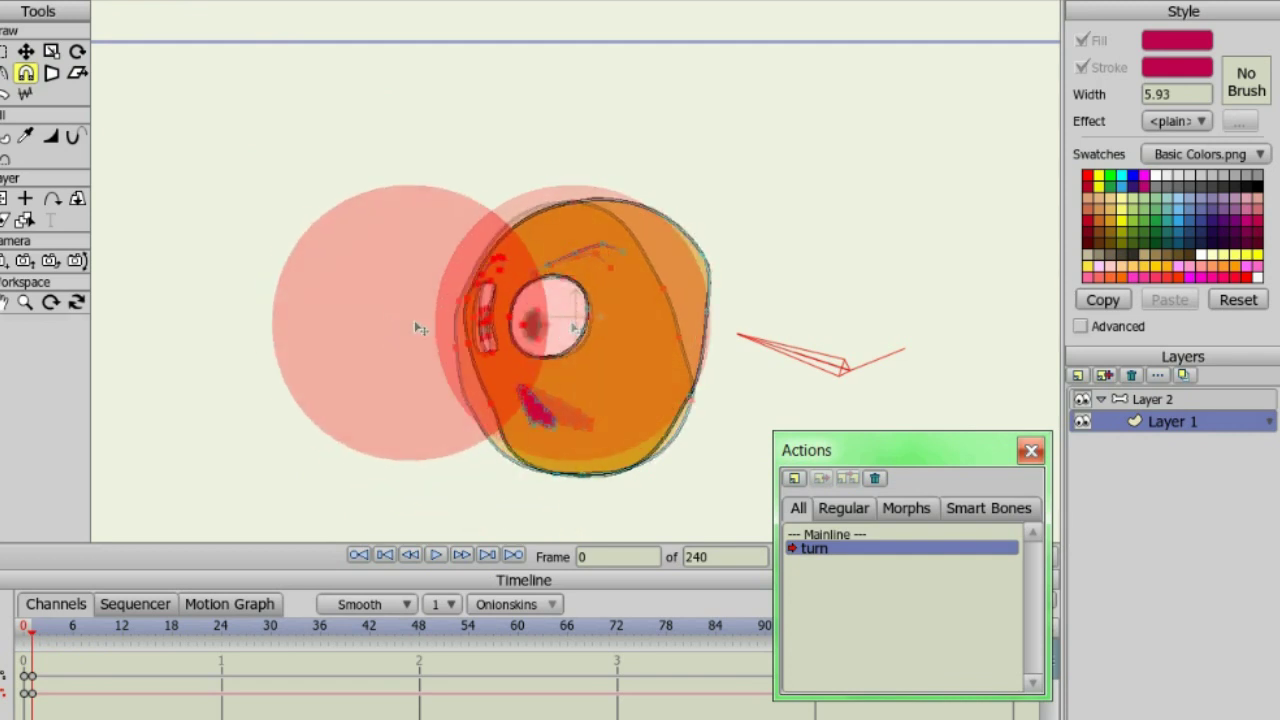
Push the far eye, eyebrow and face edge inward with the Magnet tool to refine the left-facing head shape
drag(411, 322, 439, 313)
drag(439, 313, 474, 288)
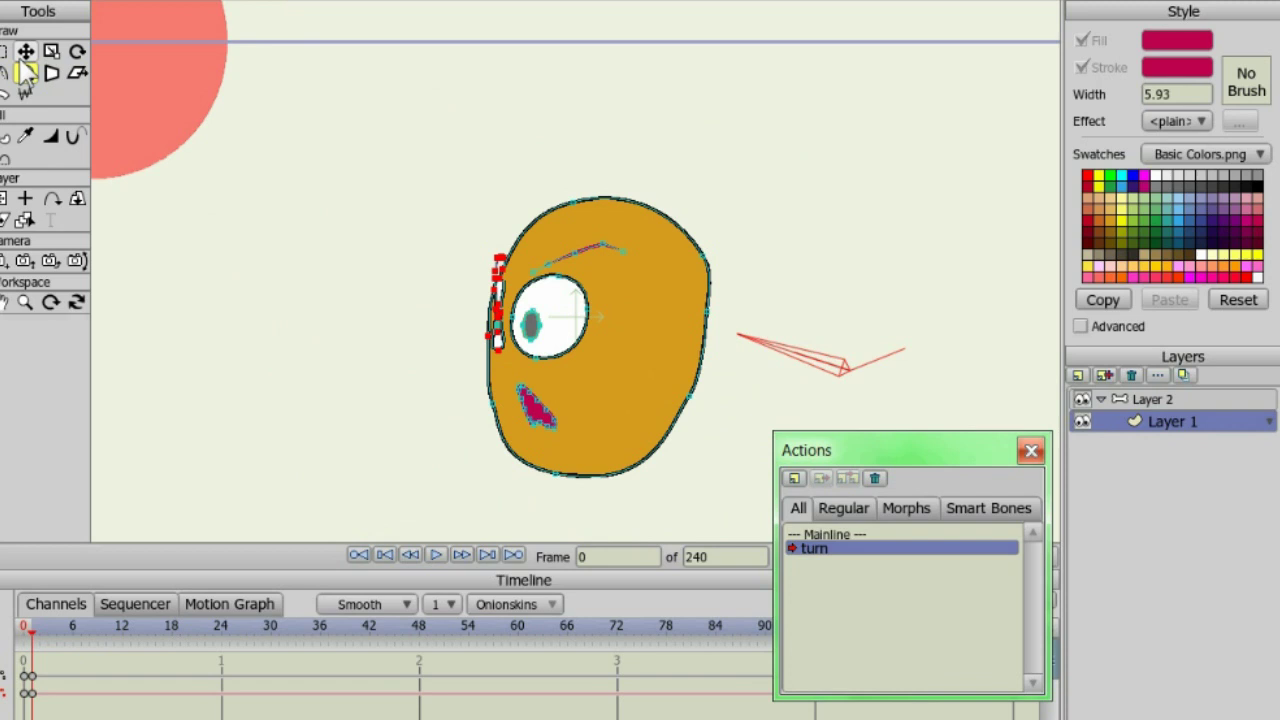
click(26, 52)
scroll(315, 245, up, 3)
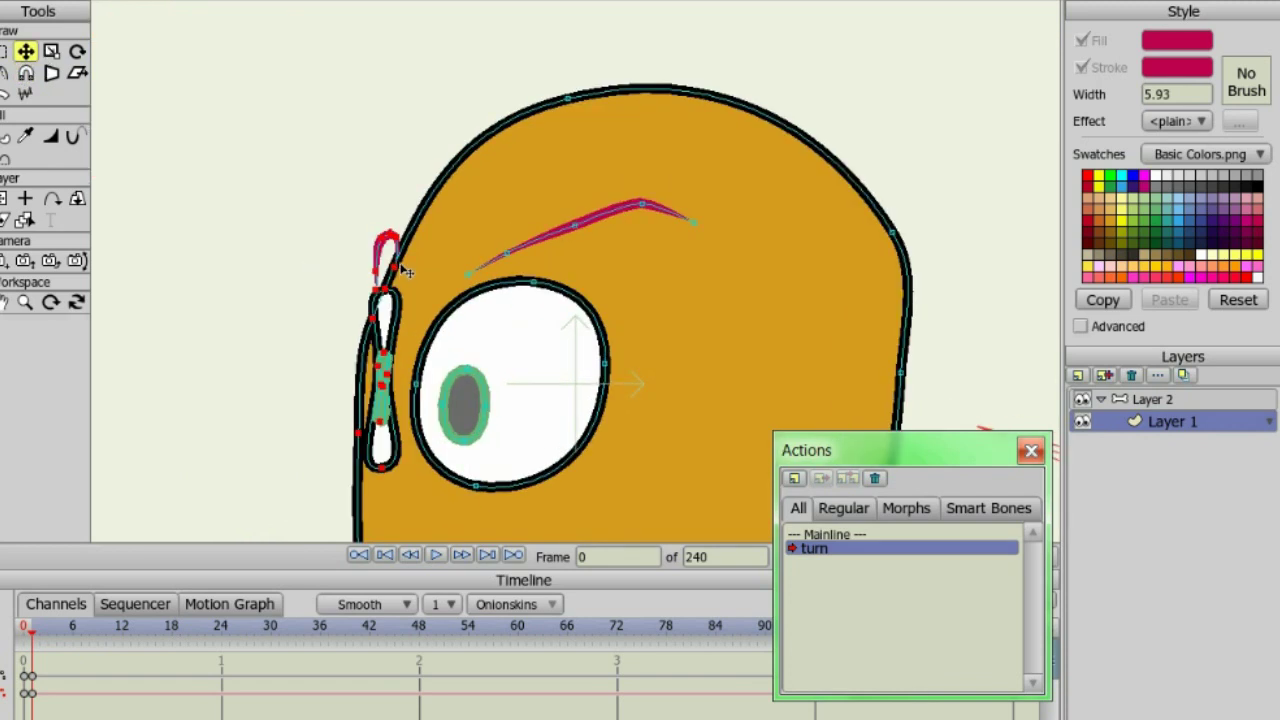
click(27, 73)
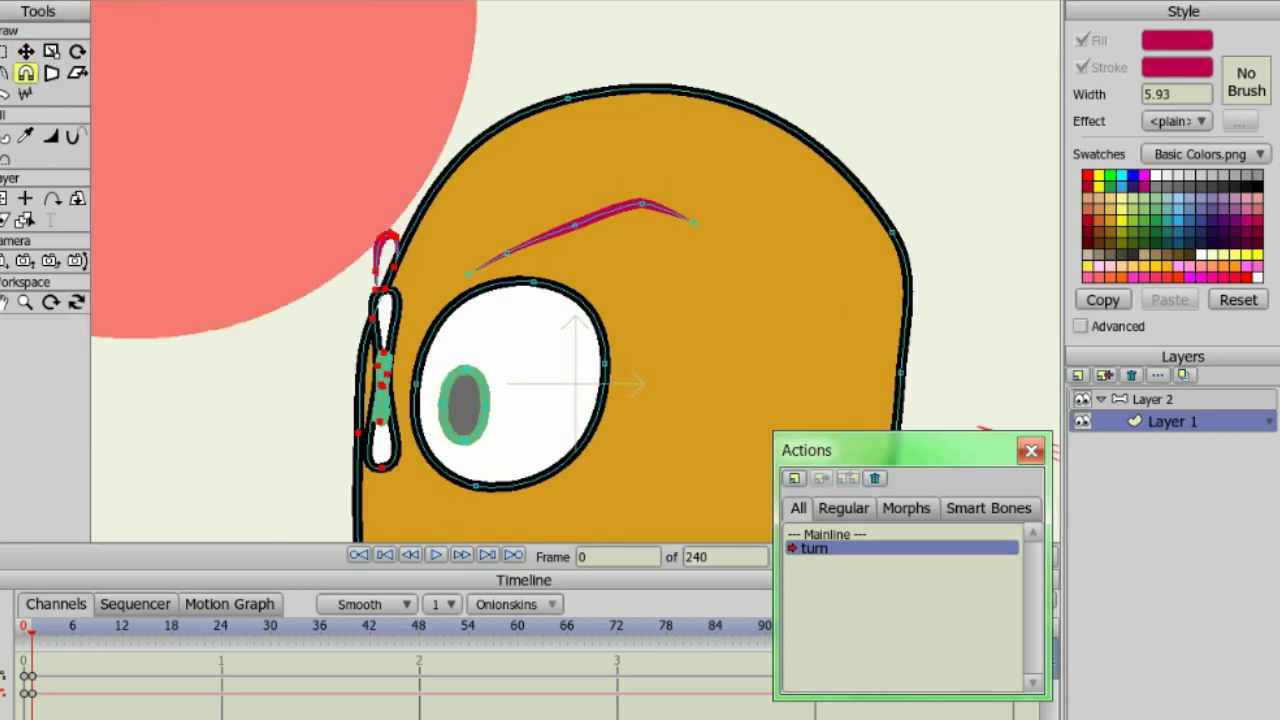
drag(337, 177, 397, 232)
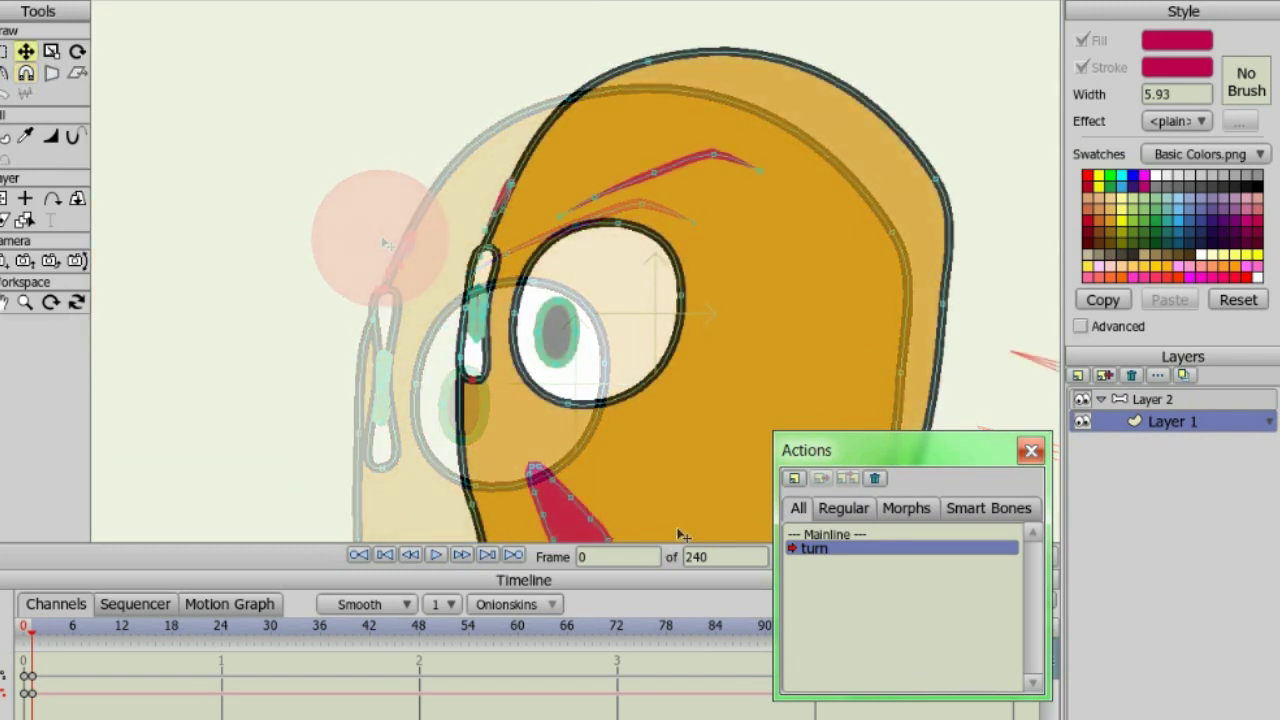
scroll(603, 420, down, 5)
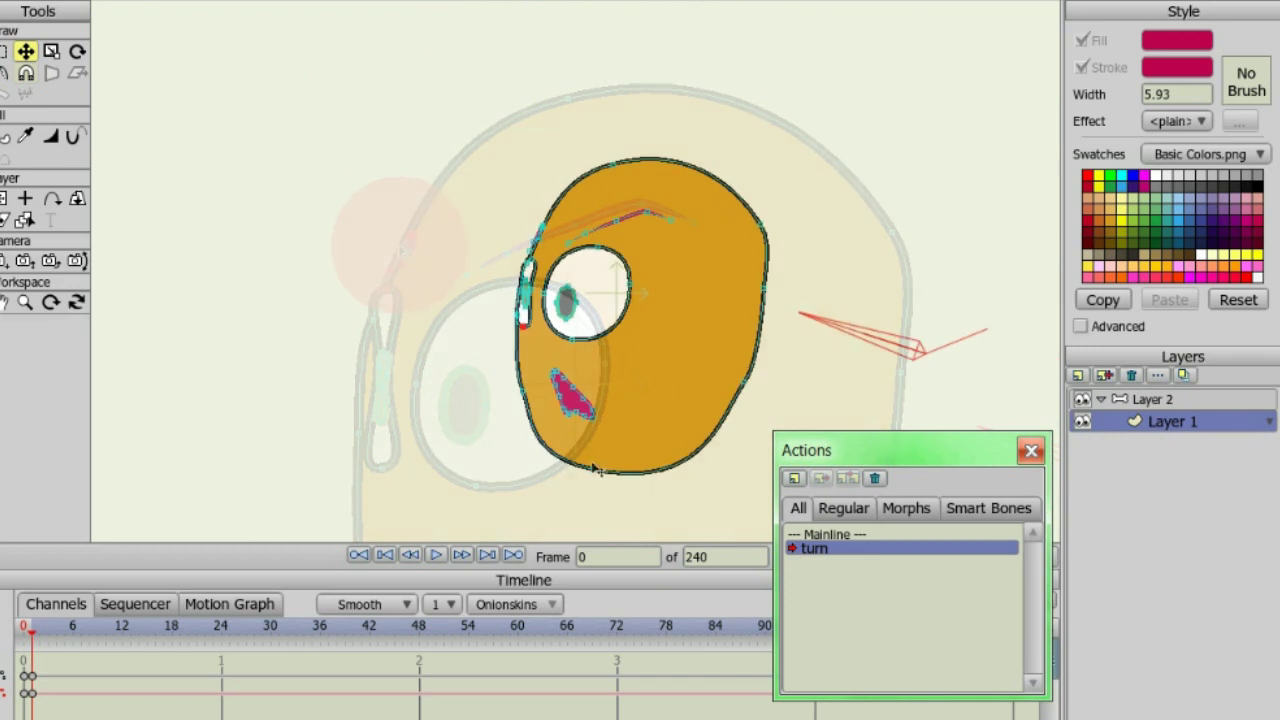
Return to the Mainline and create a new action named turn 2 for Layer 2
click(826, 535)
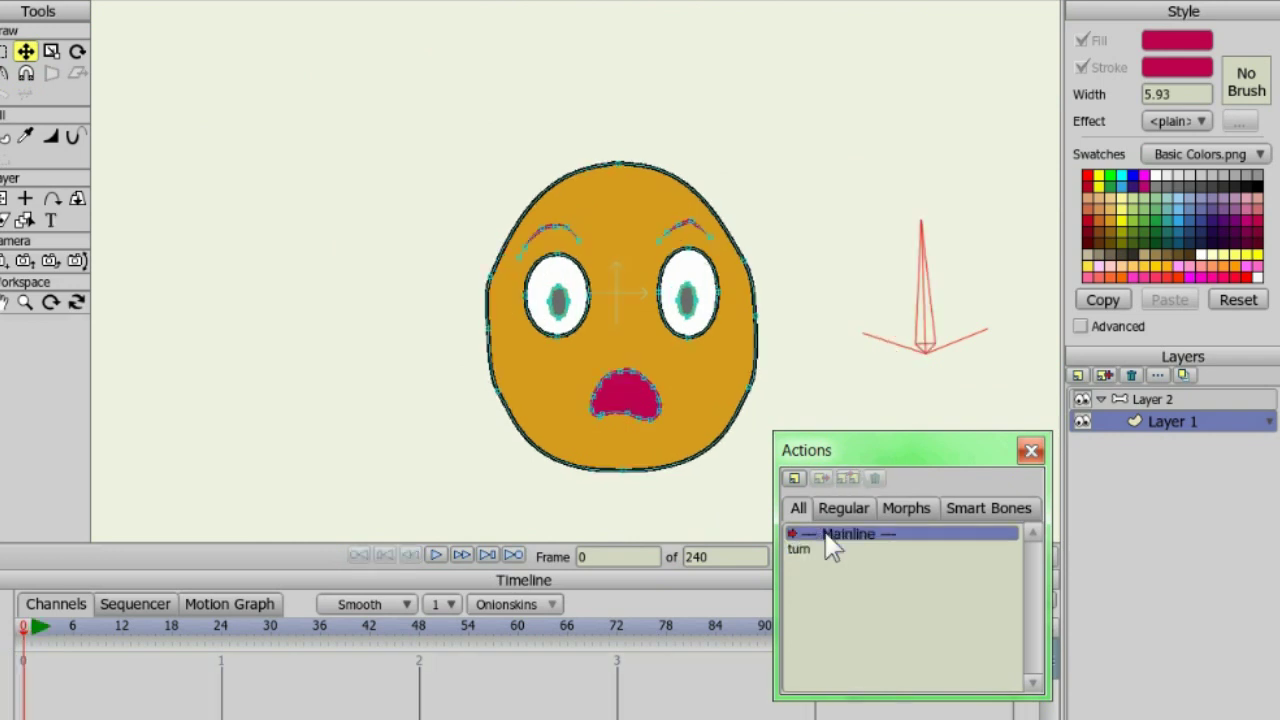
click(1154, 400)
click(793, 478)
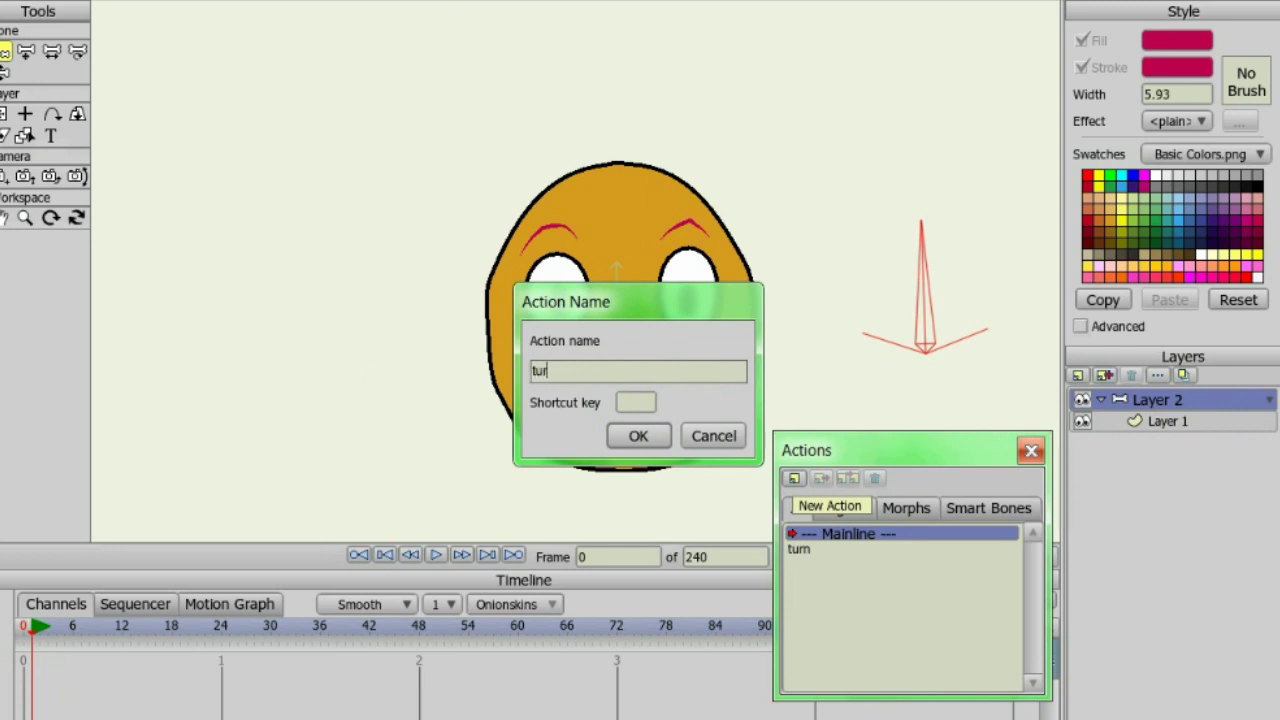
key(Return)
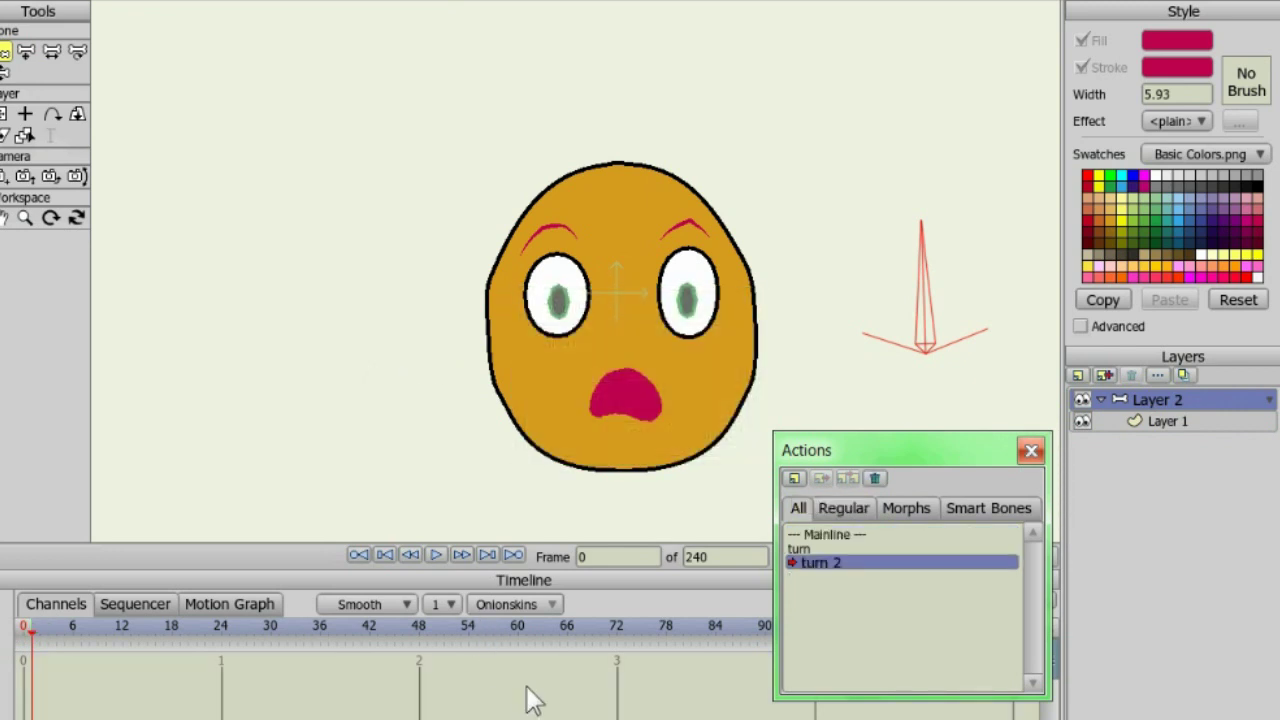
In turn 2, rotate the control bone to its right limit and warp Layer 1's face to the right with the Magnet tool
click(5, 72)
drag(930, 245, 1045, 415)
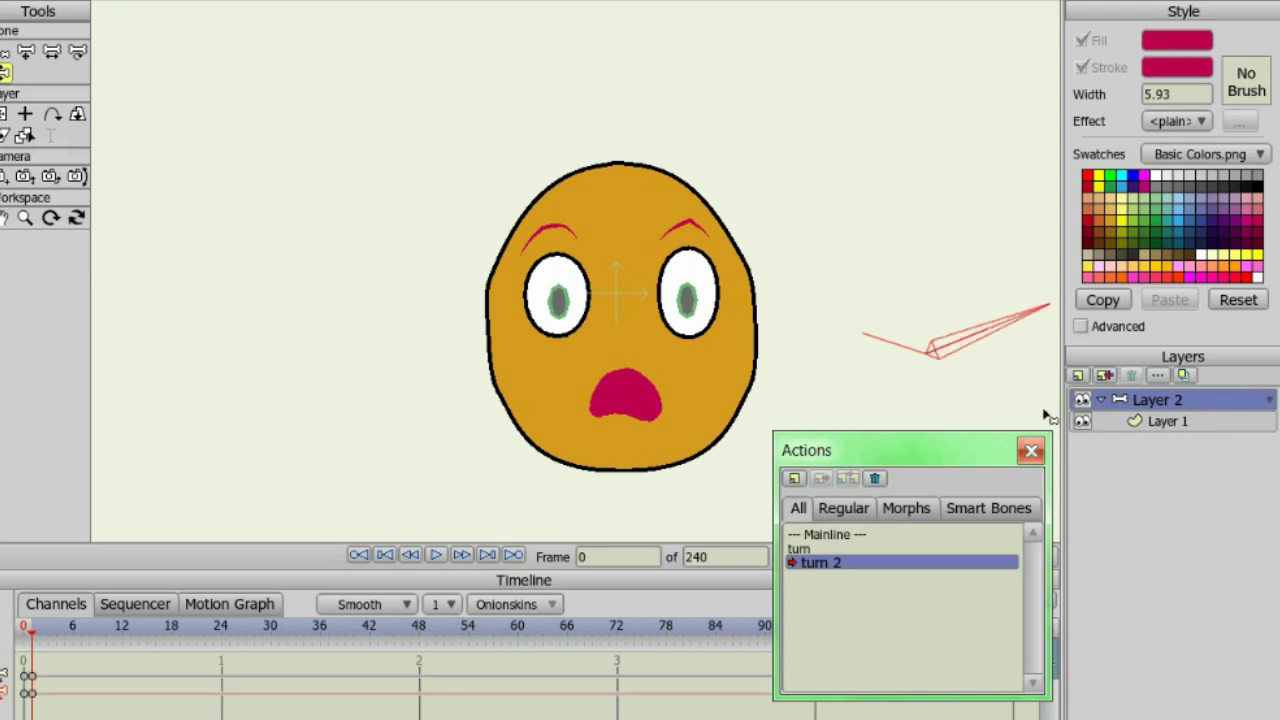
click(1162, 421)
click(27, 75)
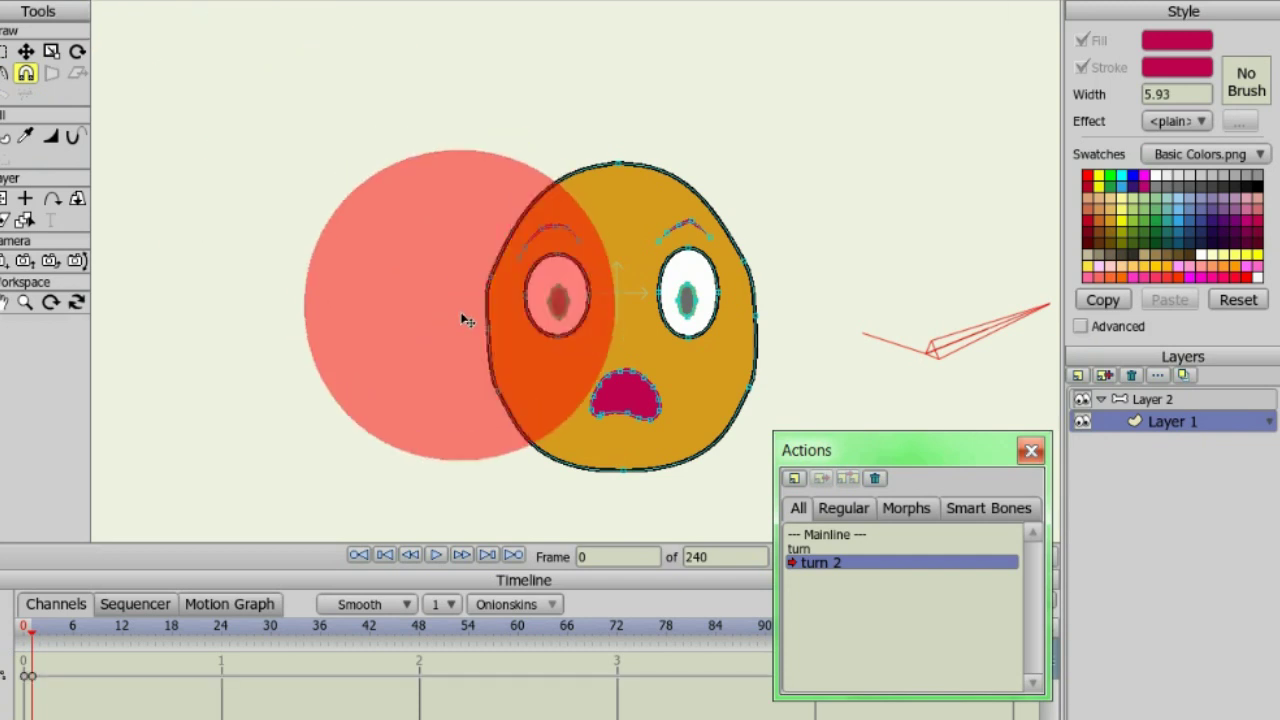
drag(606, 314, 730, 300)
drag(825, 303, 787, 300)
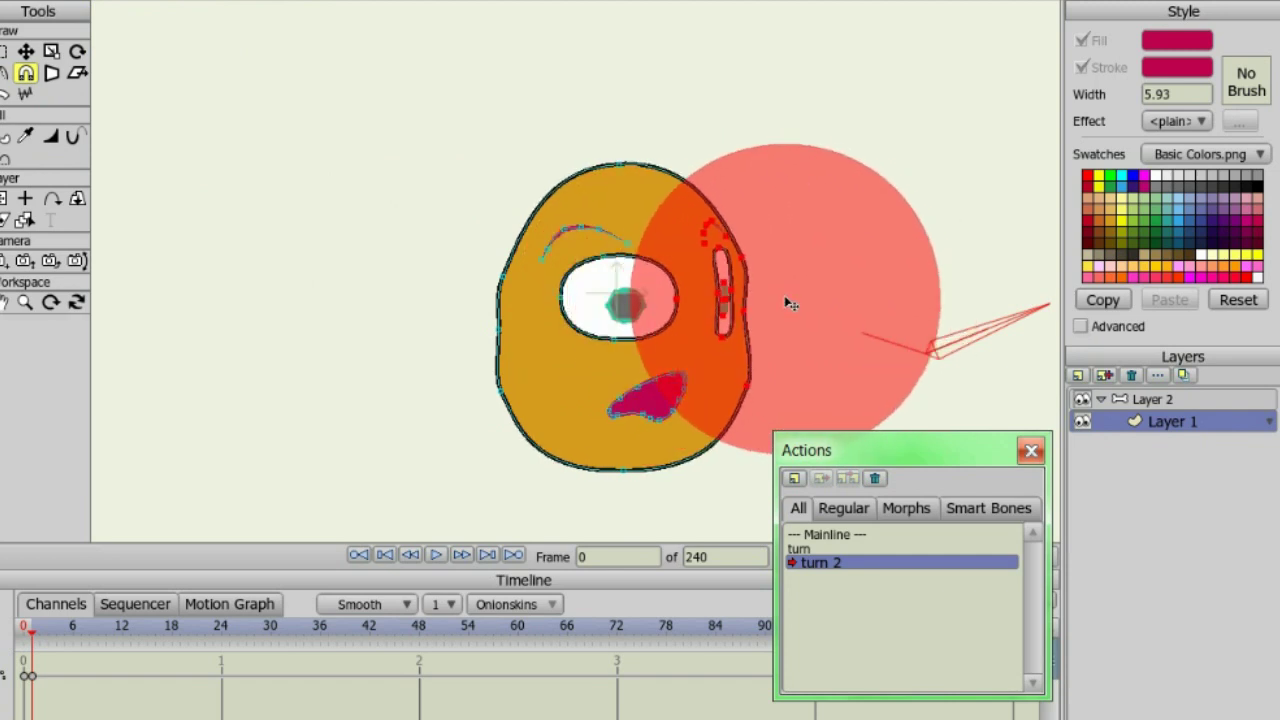
drag(787, 300, 774, 300)
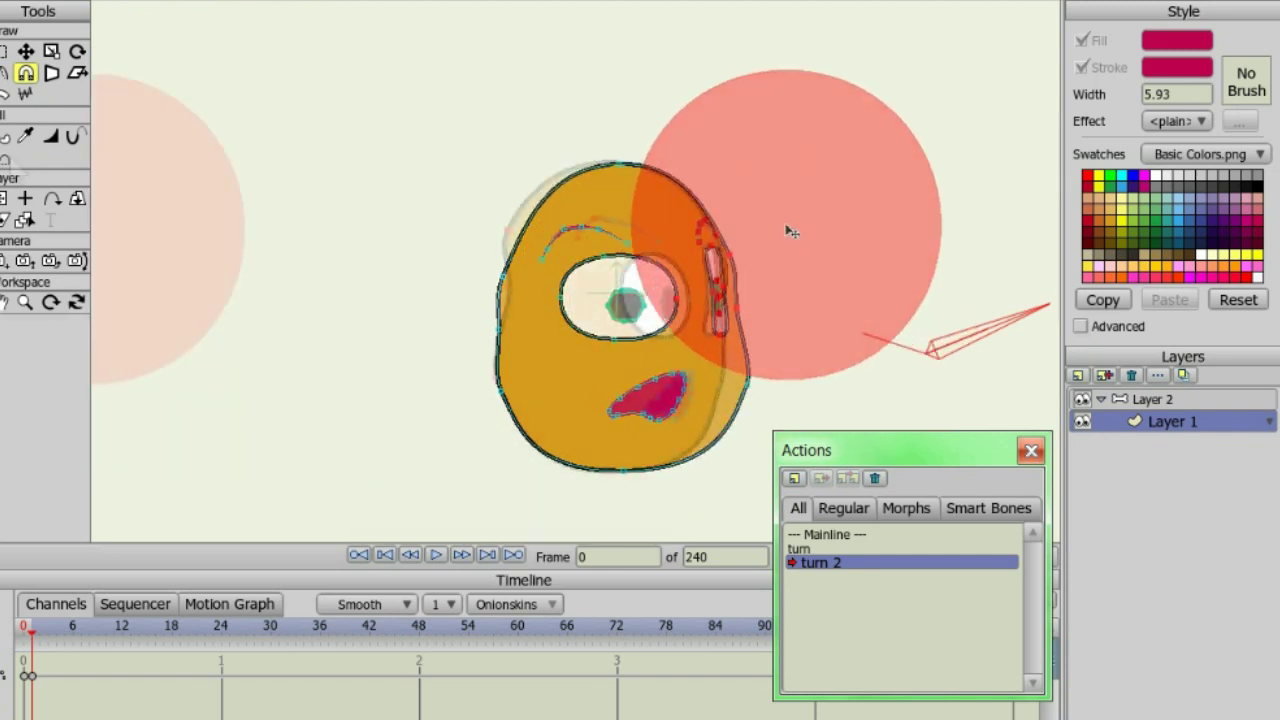
drag(520, 330, 549, 329)
click(26, 51)
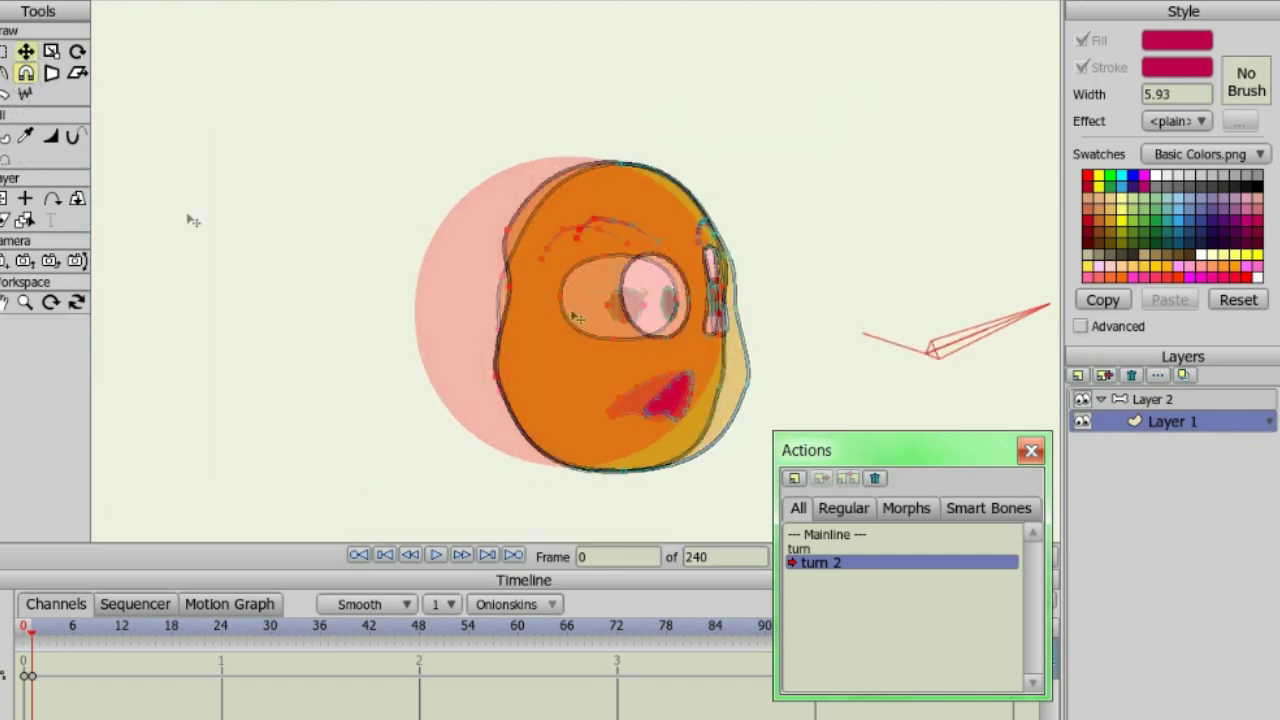
Return to the Mainline and swing Layer 2's control bone to test the head turn
double_click(848, 534)
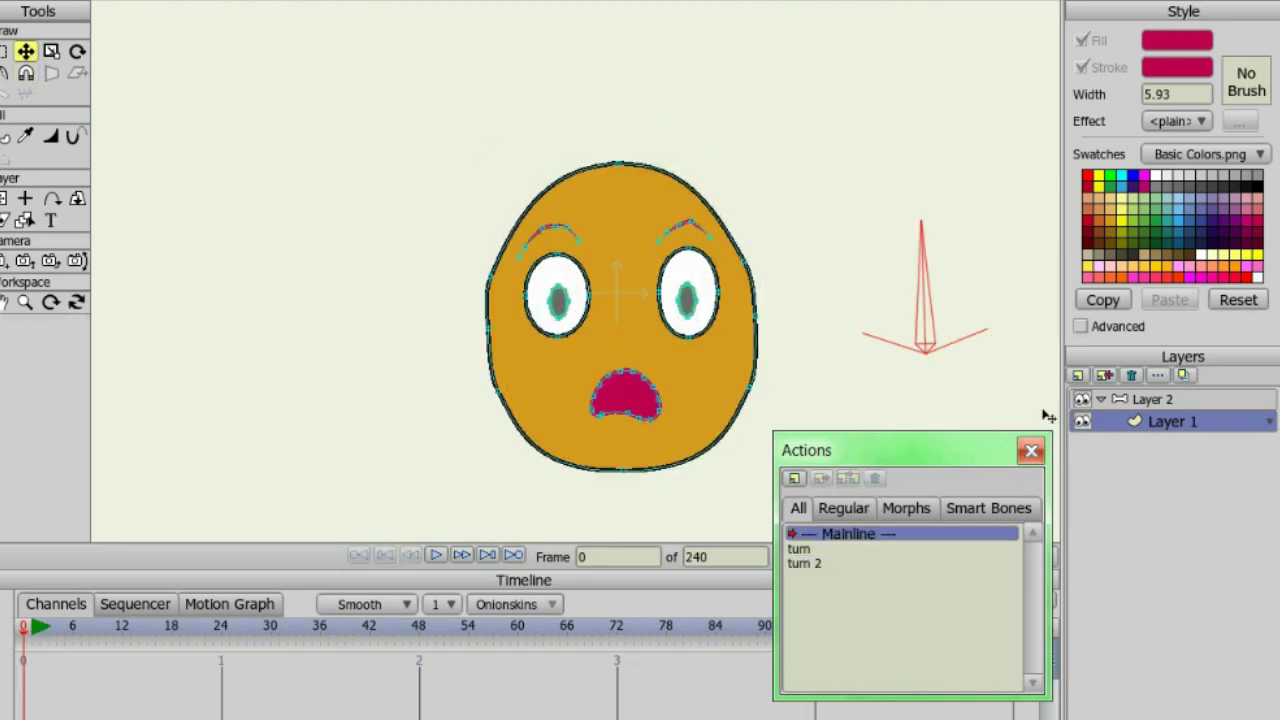
click(1165, 399)
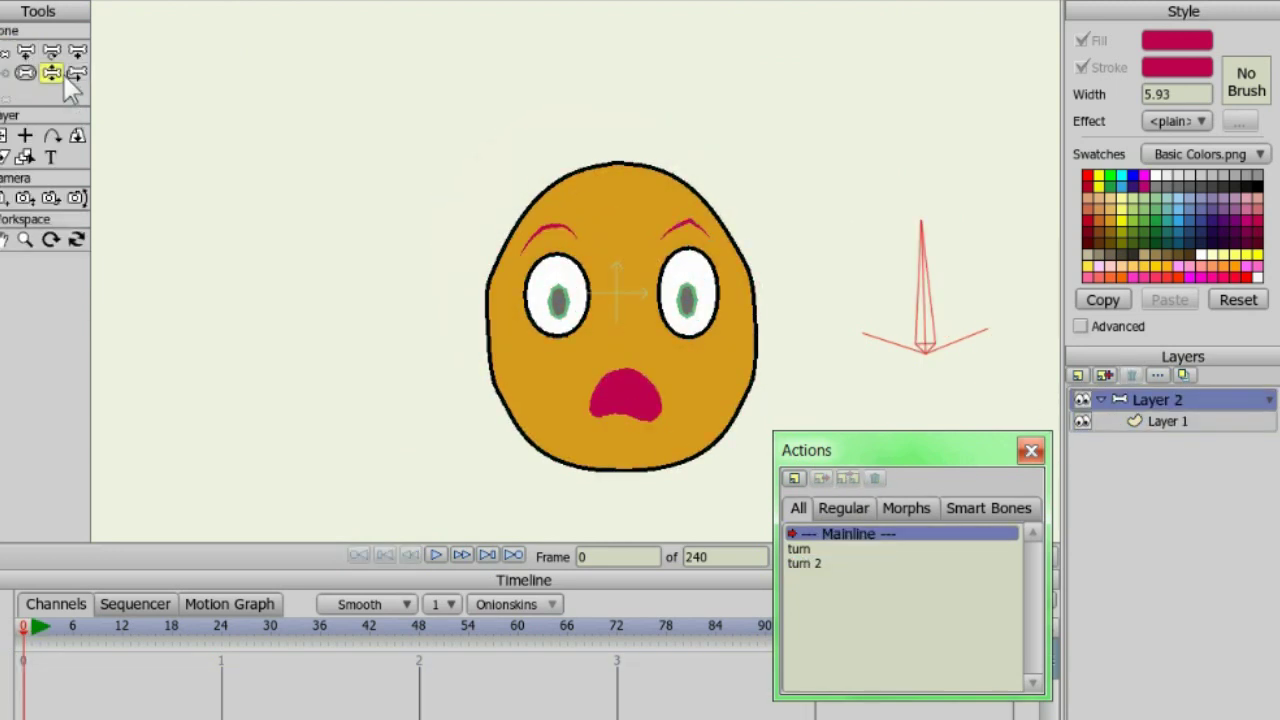
mouse_move(925, 243)
mouse_down()
mouse_move(853, 322)
mouse_move(980, 334)
mouse_move(809, 303)
mouse_move(1007, 331)
mouse_move(809, 320)
mouse_move(1014, 360)
mouse_move(849, 323)
mouse_move(933, 259)
mouse_up()
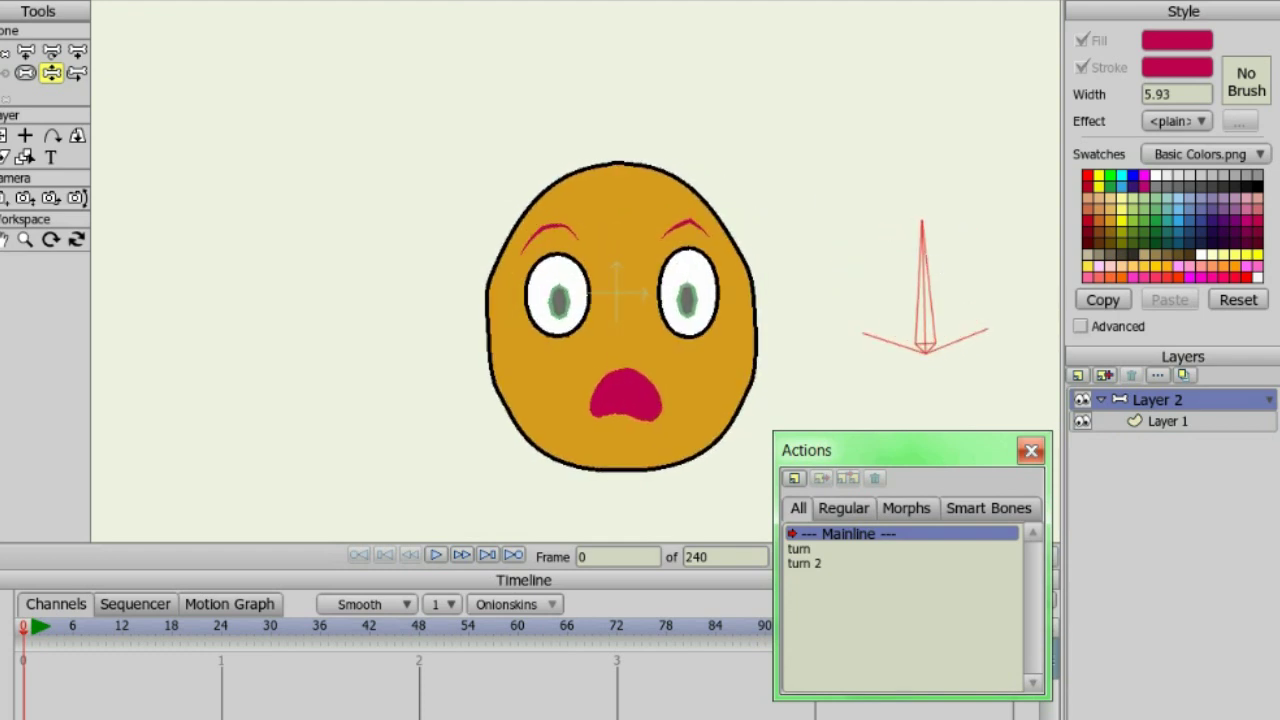
Open the recent project mit front.anme without saving changes to the current document
click(12, 0)
mouse_move(100, 33)
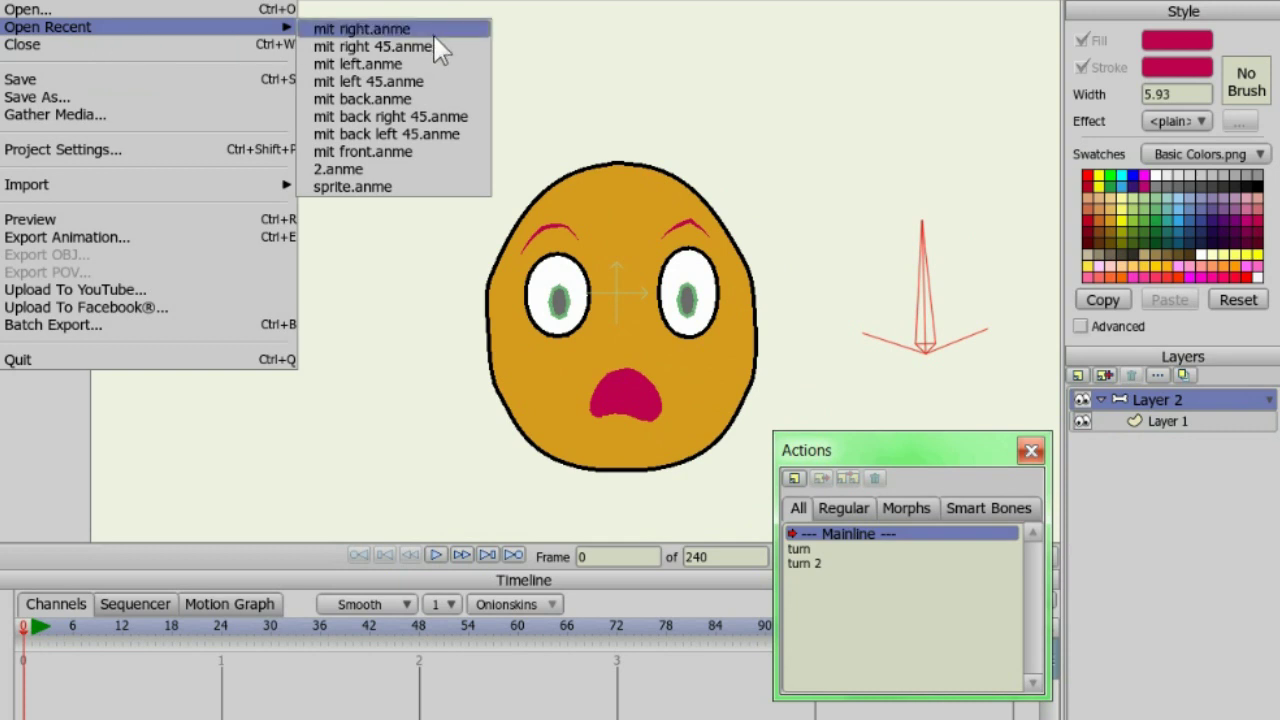
click(415, 152)
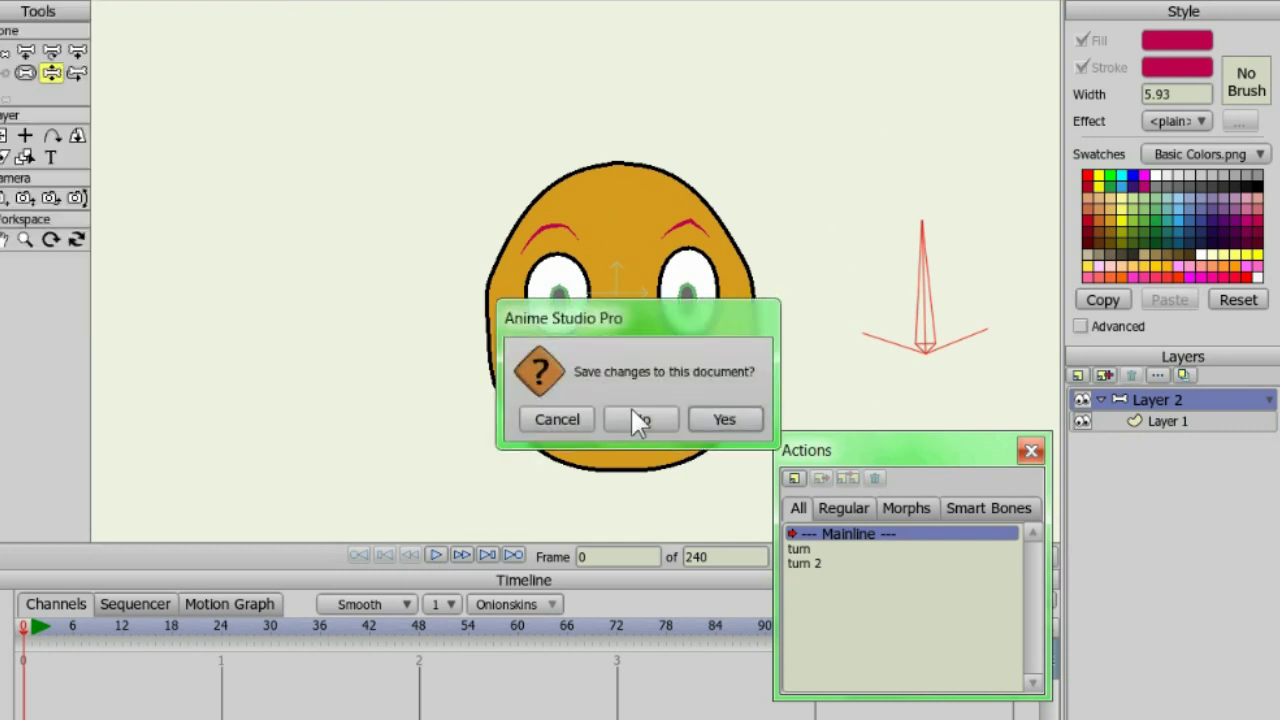
click(643, 419)
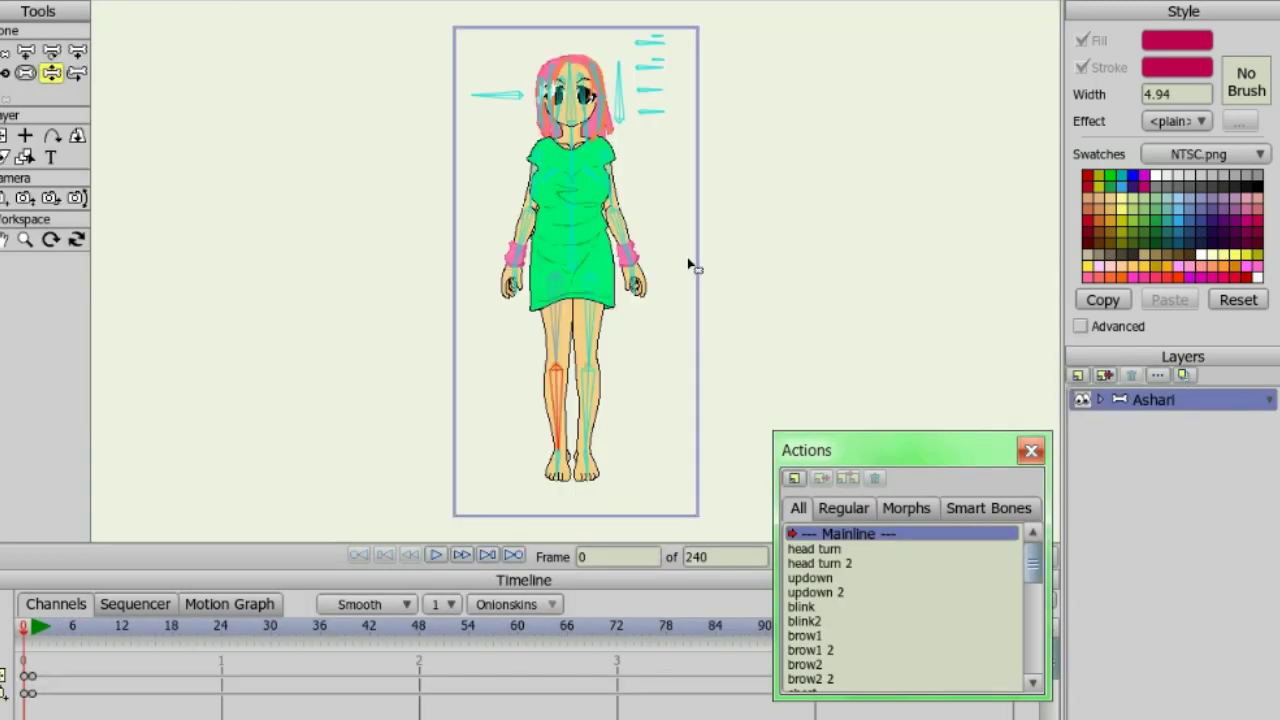
Rotate the head bone and the surrounding face control bones of the Ashari rig to test their smart bone actions
scroll(645, 165, up, 5)
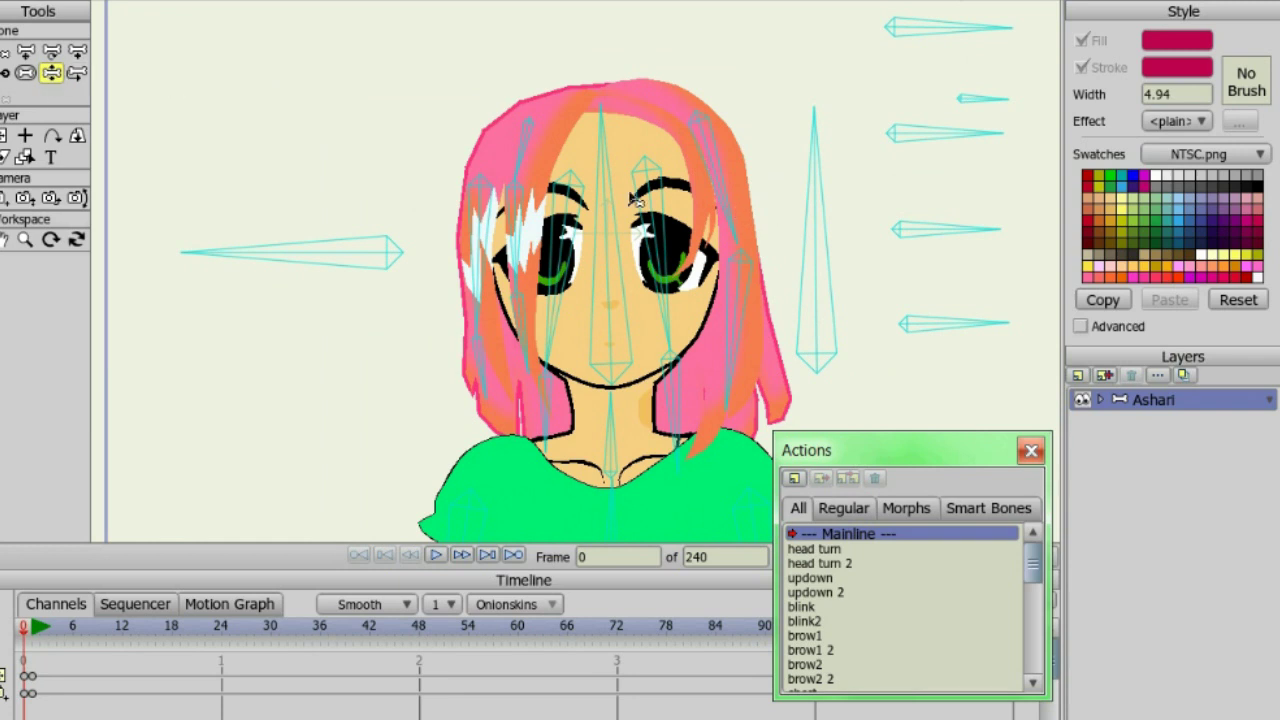
drag(603, 157, 605, 90)
drag(745, 318, 820, 272)
drag(819, 158, 822, 236)
drag(297, 256, 270, 255)
drag(979, 62, 986, 40)
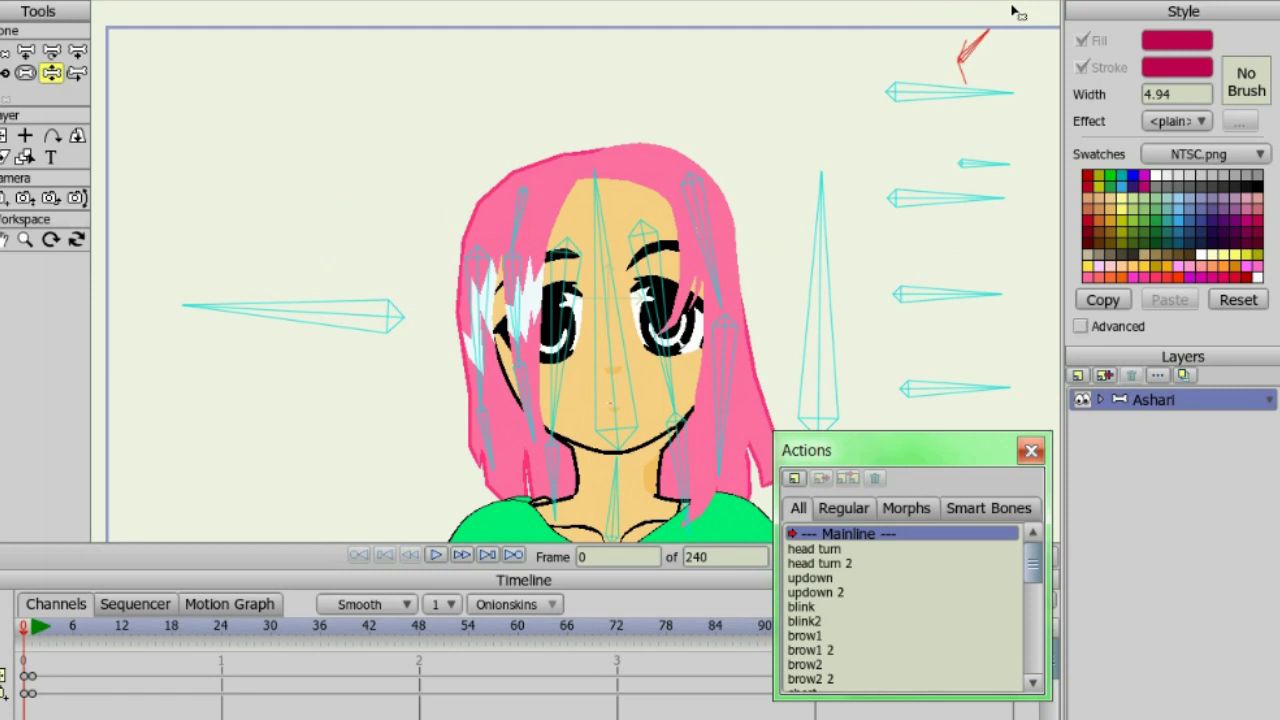
drag(997, 110, 988, 165)
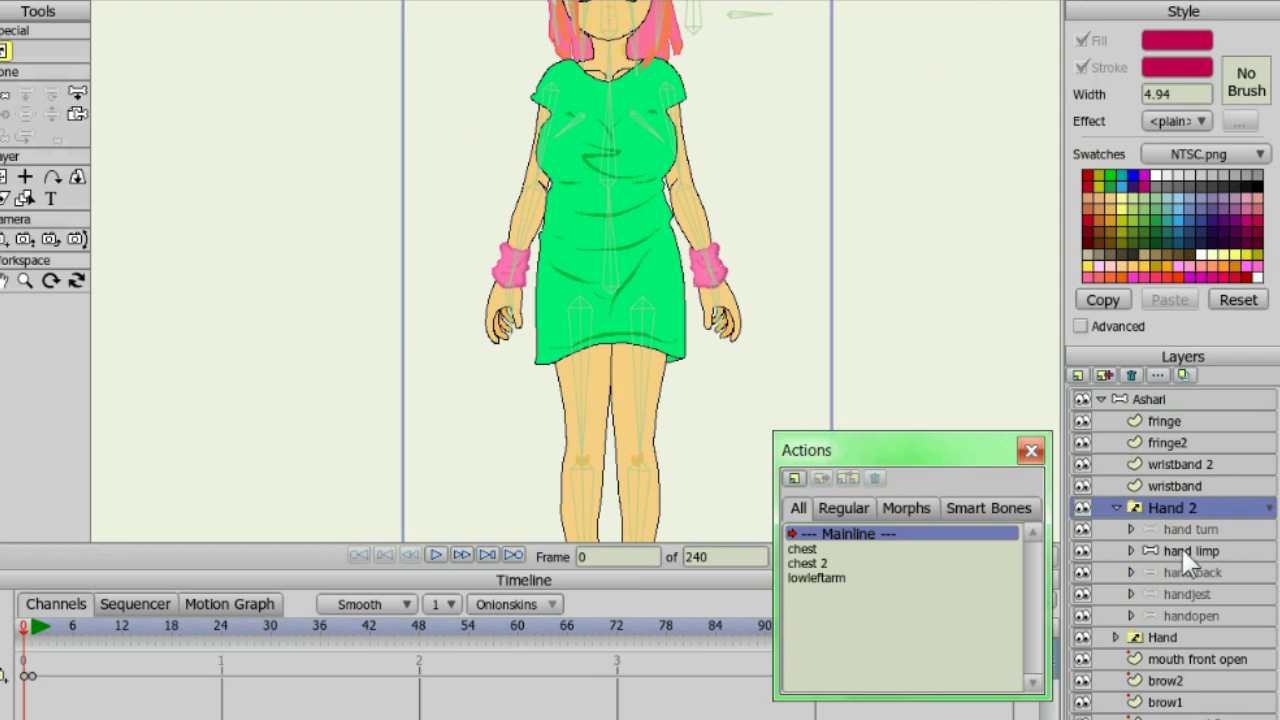
Select the hand limp layer in Hand 2 and rotate its finger and thumb bones to test the hand movement
click(1190, 551)
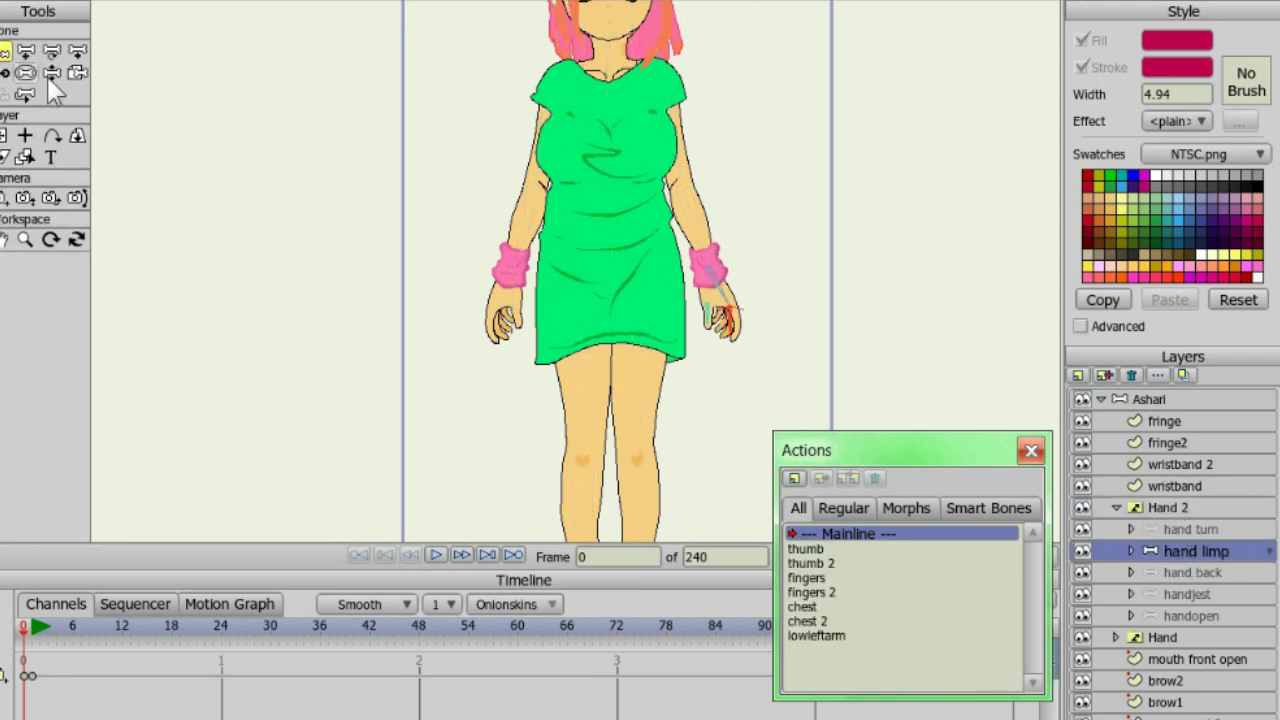
scroll(720, 260, up, 6)
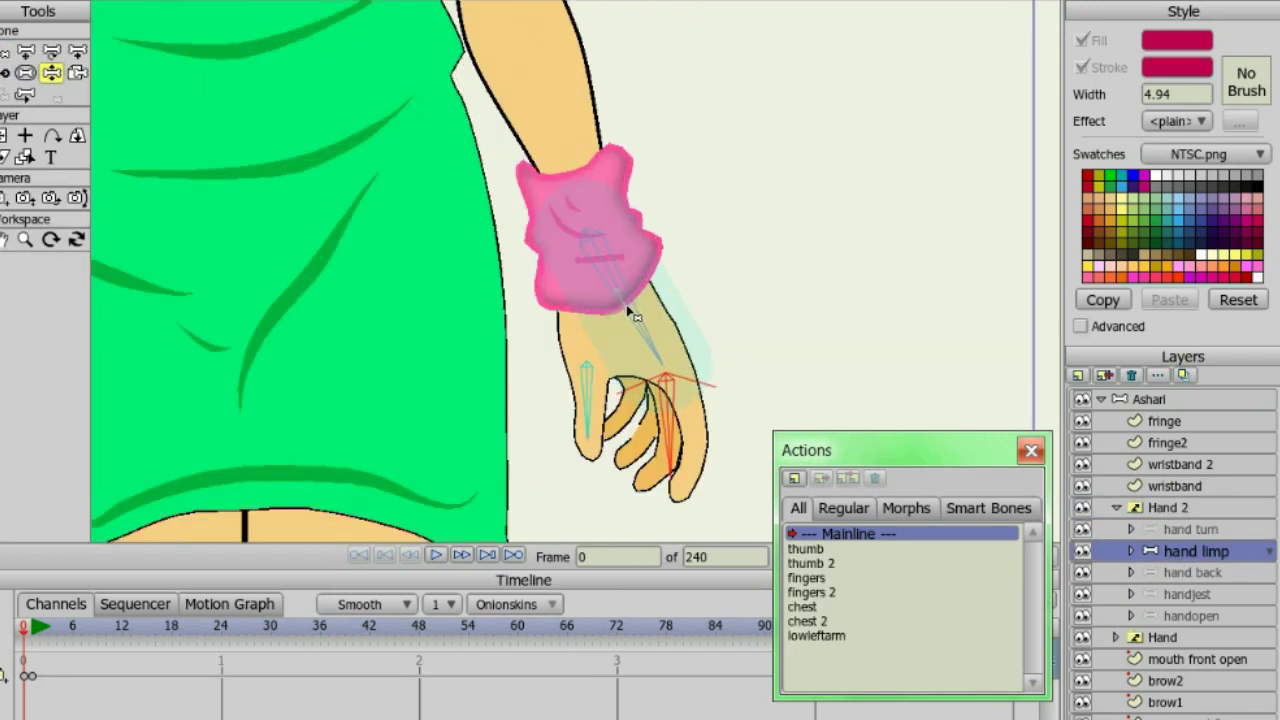
drag(671, 268, 646, 318)
drag(663, 428, 676, 456)
drag(696, 412, 696, 283)
mouse_move(648, 333)
mouse_down()
mouse_move(638, 338)
mouse_move(668, 329)
mouse_up()
drag(587, 297, 554, 324)
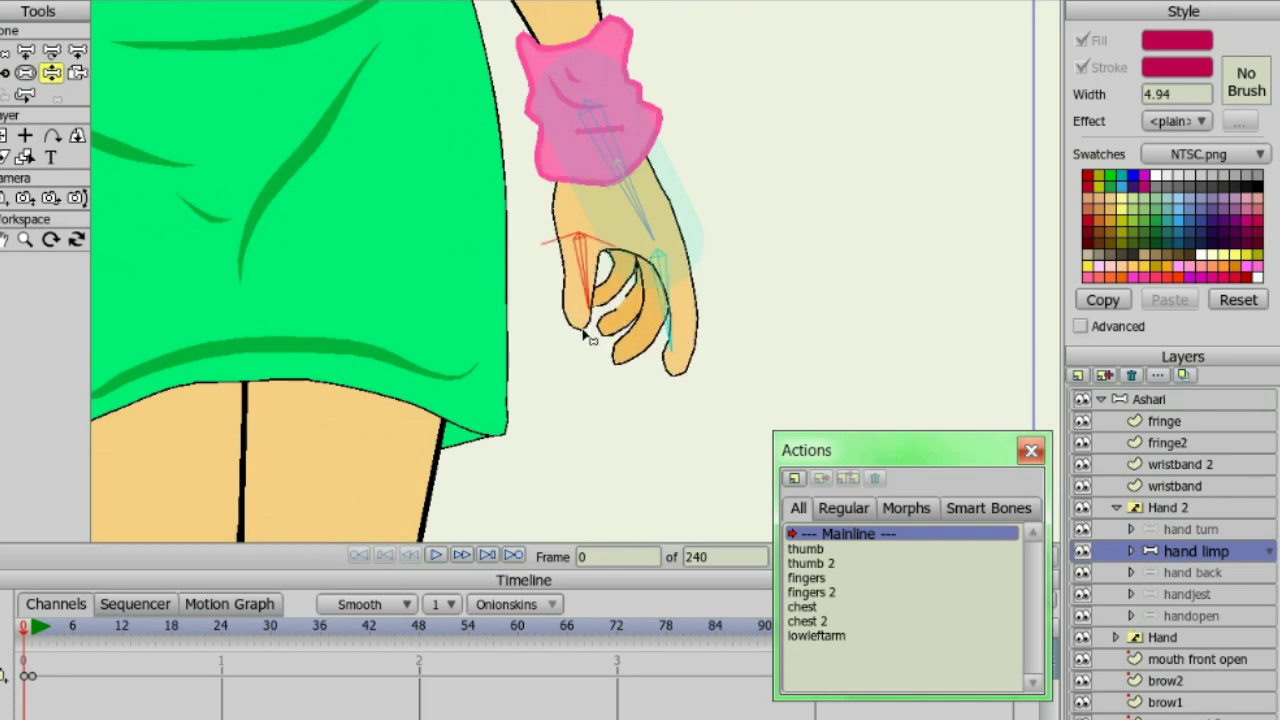
Switch Hand 2 to the hand turn layer and rotate its bone to test turning the hand
click(1190, 529)
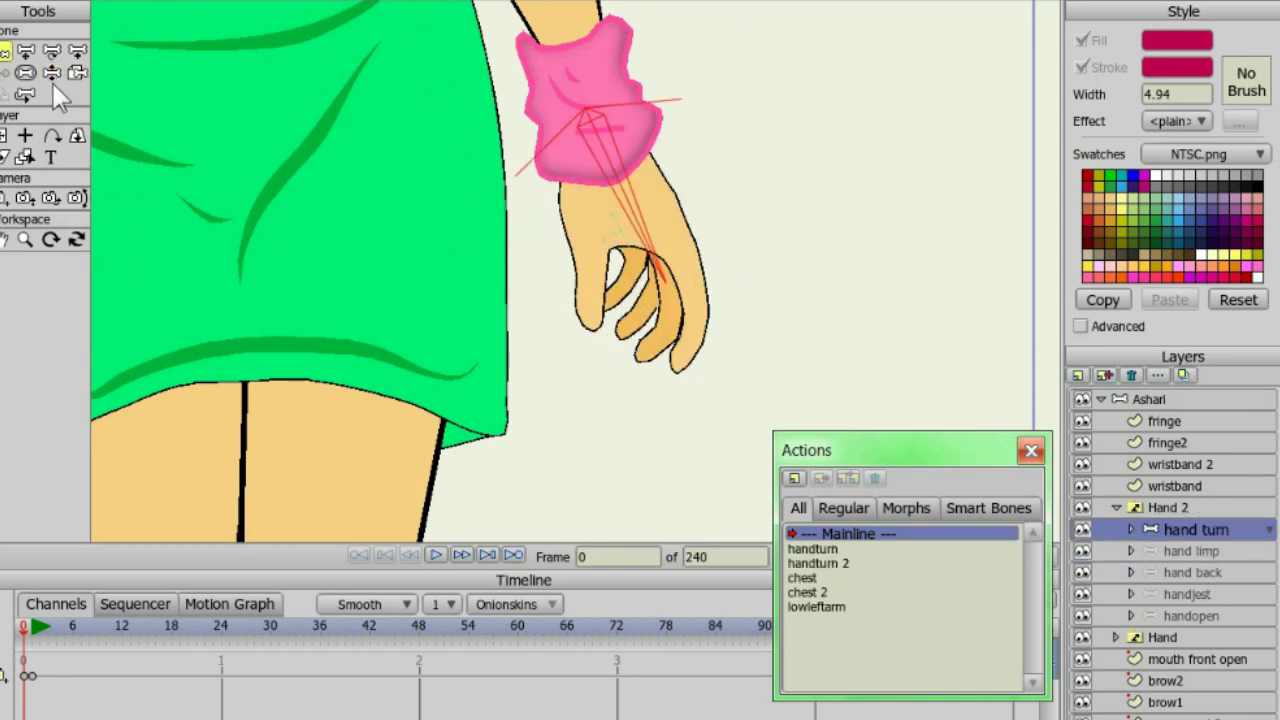
mouse_move(645, 226)
mouse_down()
mouse_move(663, 223)
mouse_move(714, 103)
mouse_move(551, 246)
mouse_move(701, 130)
mouse_move(560, 286)
mouse_move(363, 234)
mouse_move(700, 157)
mouse_move(446, 281)
mouse_move(715, 105)
mouse_move(823, 103)
mouse_move(537, 297)
mouse_move(757, 130)
mouse_move(655, 276)
mouse_move(707, 172)
mouse_move(695, 236)
mouse_move(710, 179)
mouse_up()
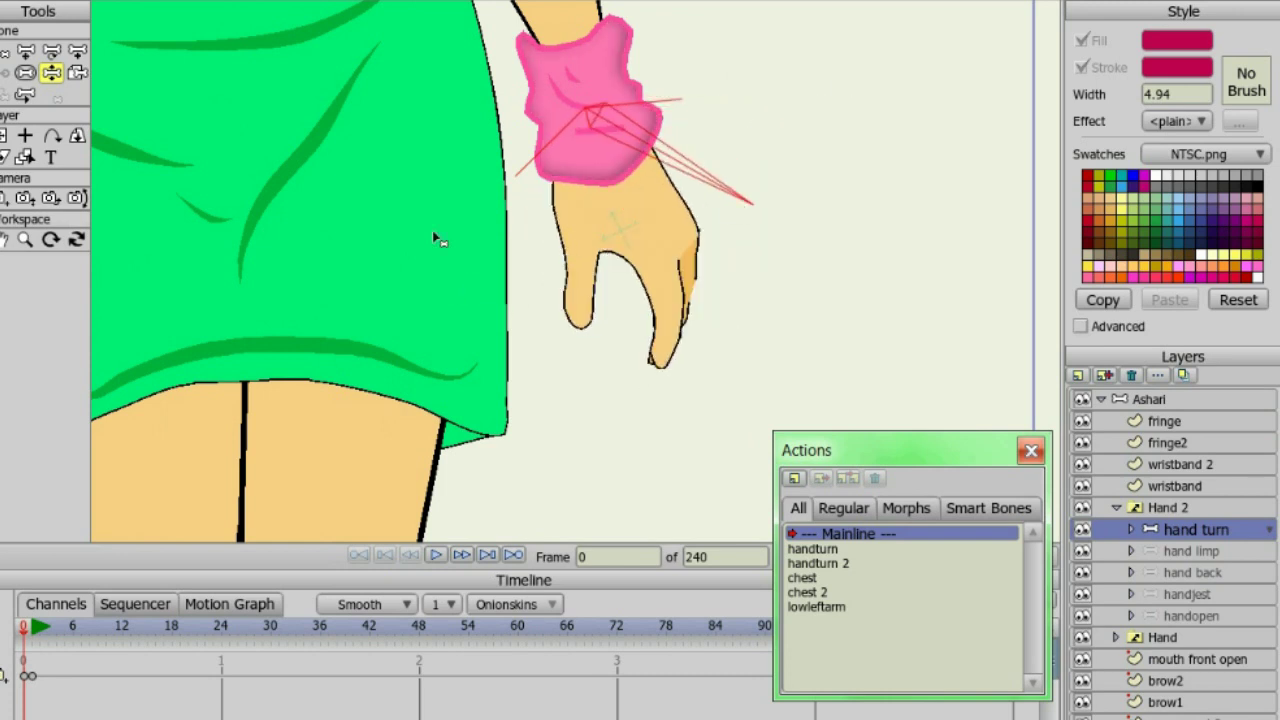
drag(432, 225, 591, 403)
scroll(590, 395, down, 8)
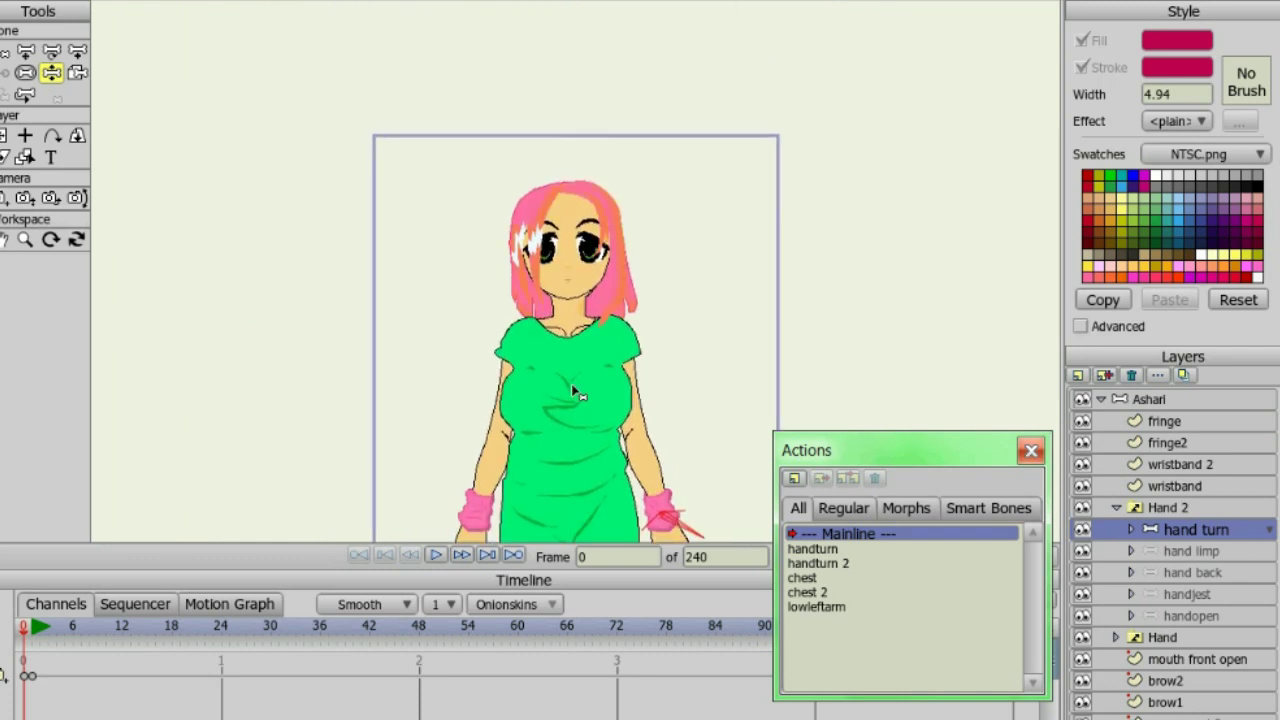
scroll(576, 383, up, 8)
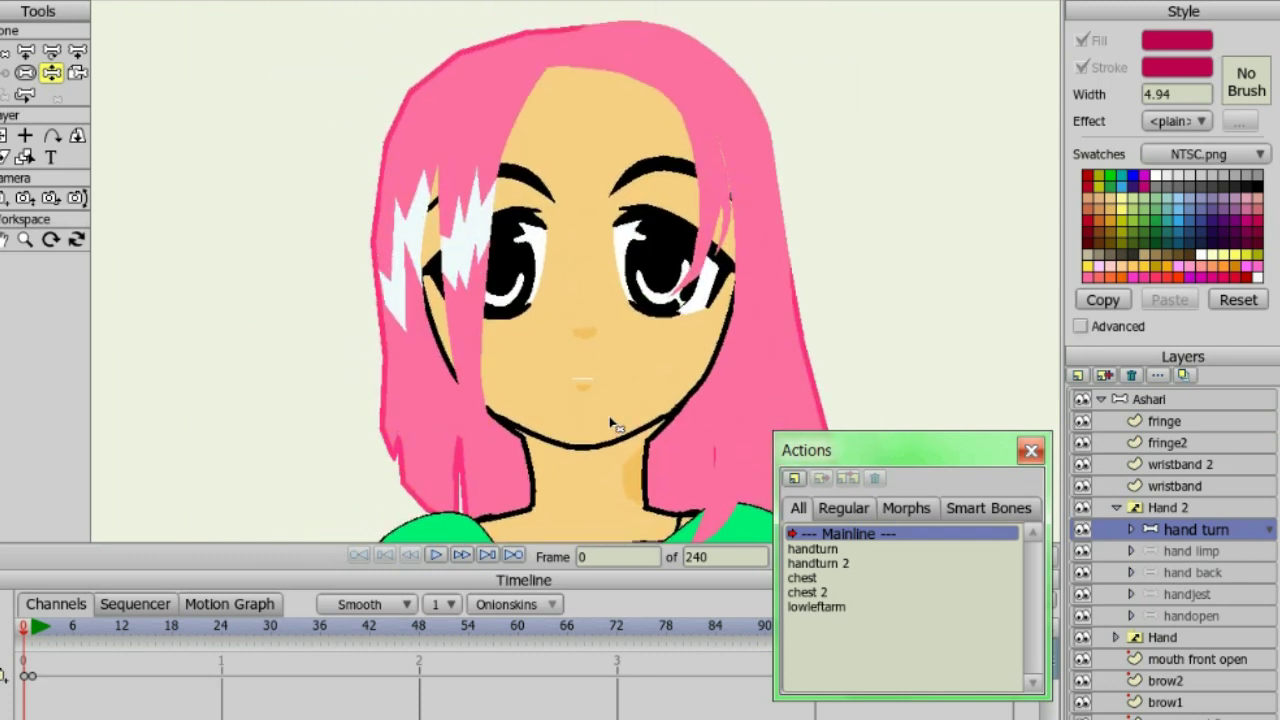
drag(648, 364, 650, 378)
scroll(688, 388, down, 8)
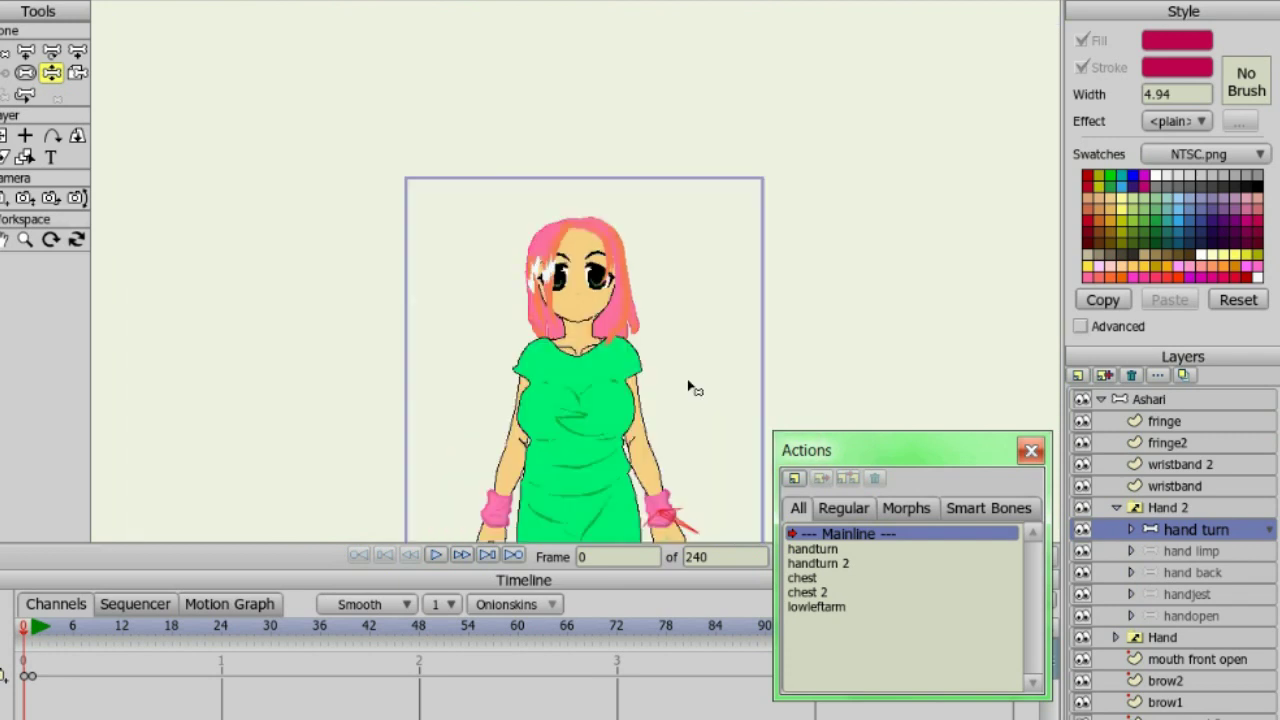
Open the project that contains the Walker trips character
click(12, 1)
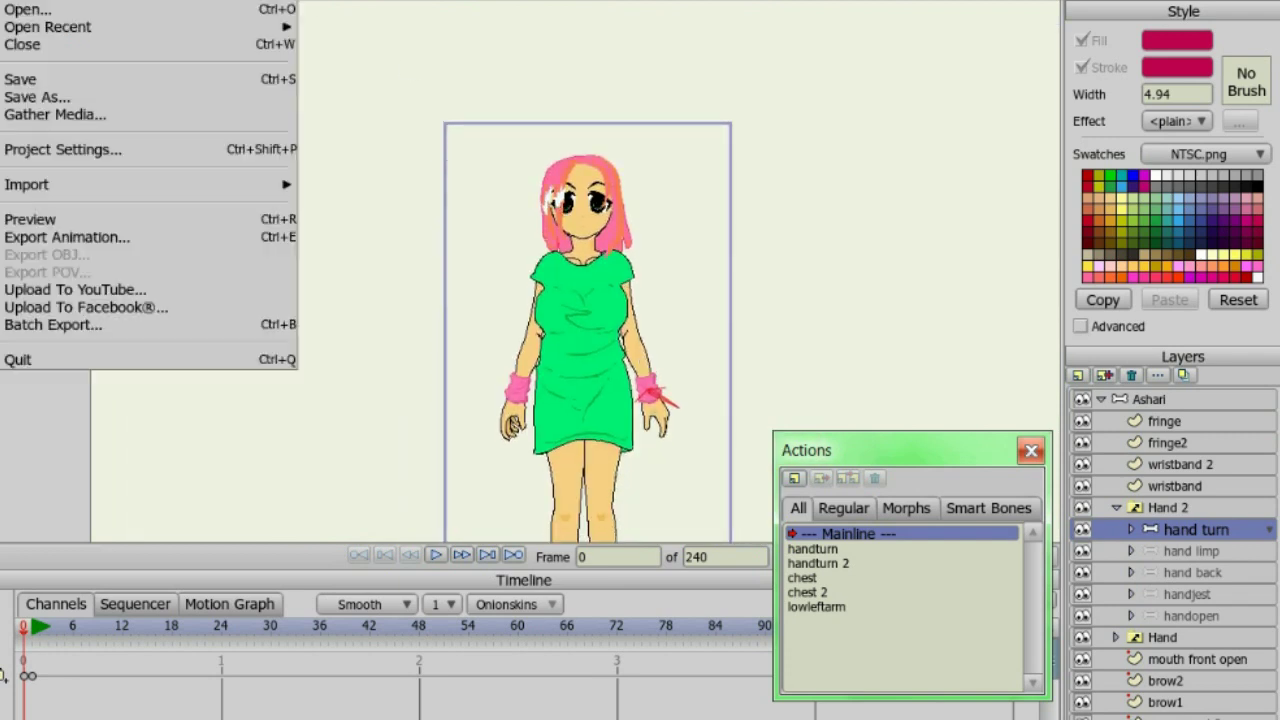
click(83, 9)
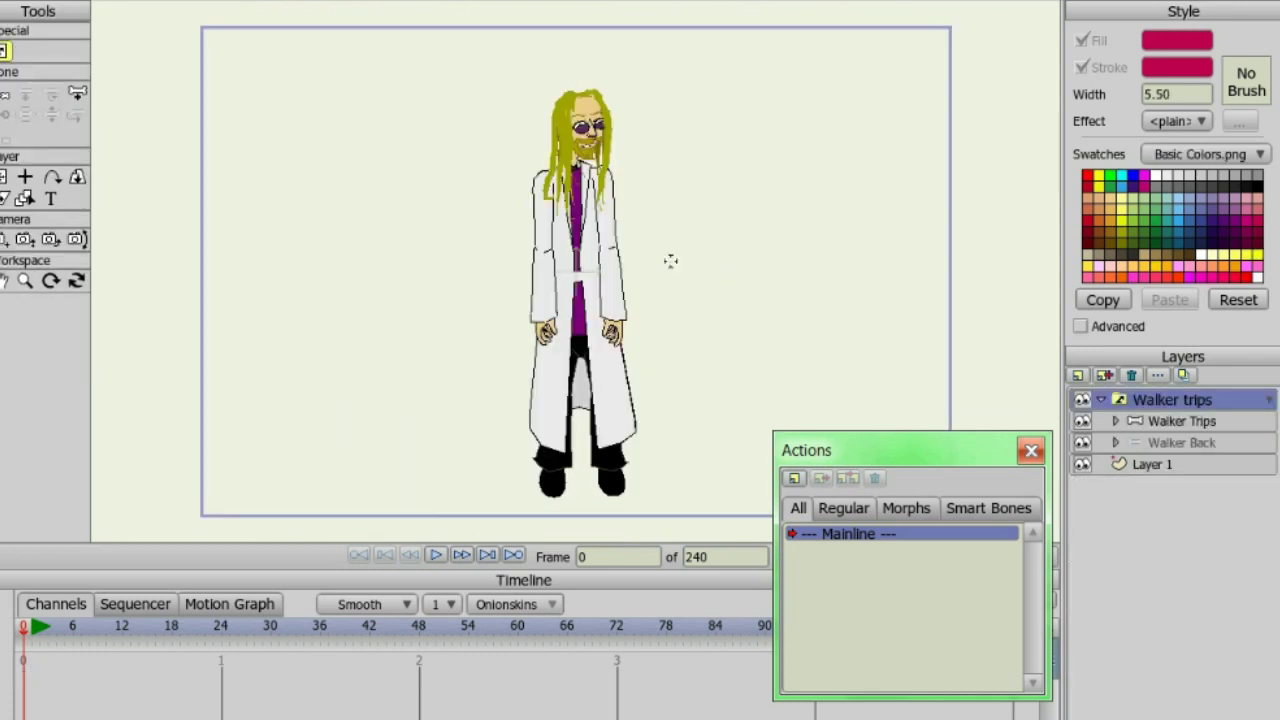
Expand the Walker Trips bone layer and select its head right 45 sublayer for bone manipulation
scroll(670, 260, up, 5)
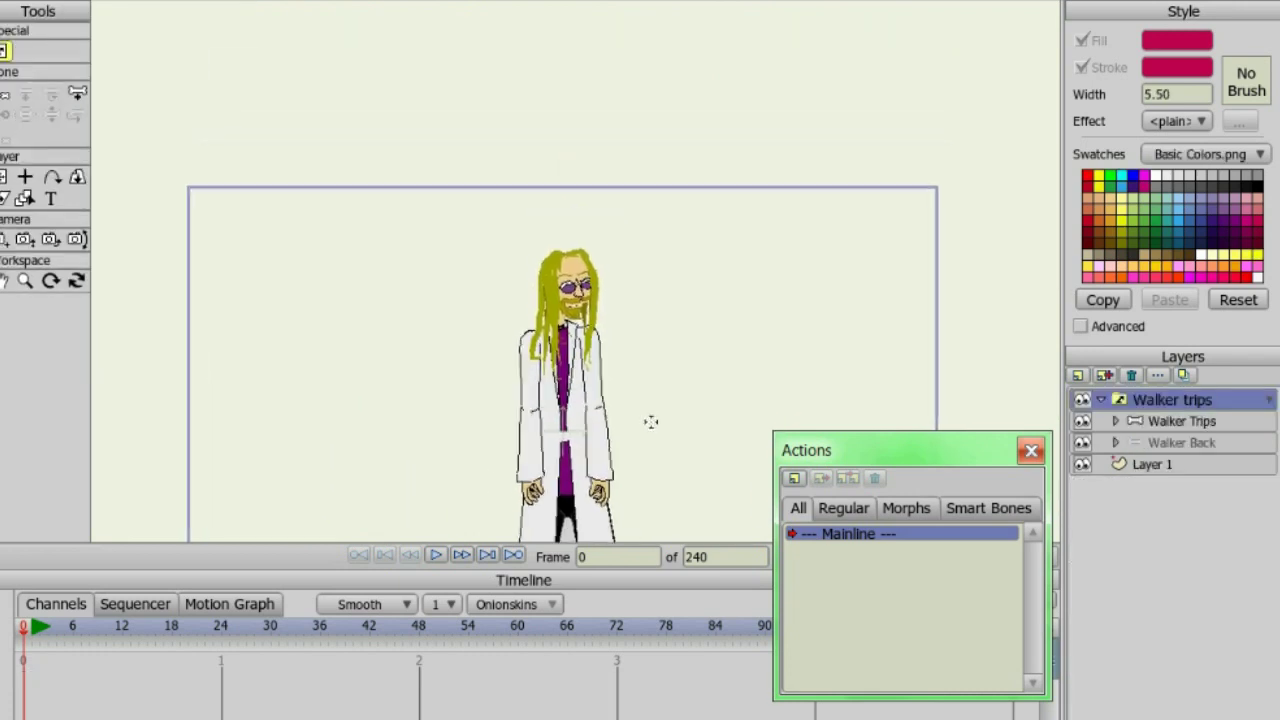
scroll(684, 306, up, 2)
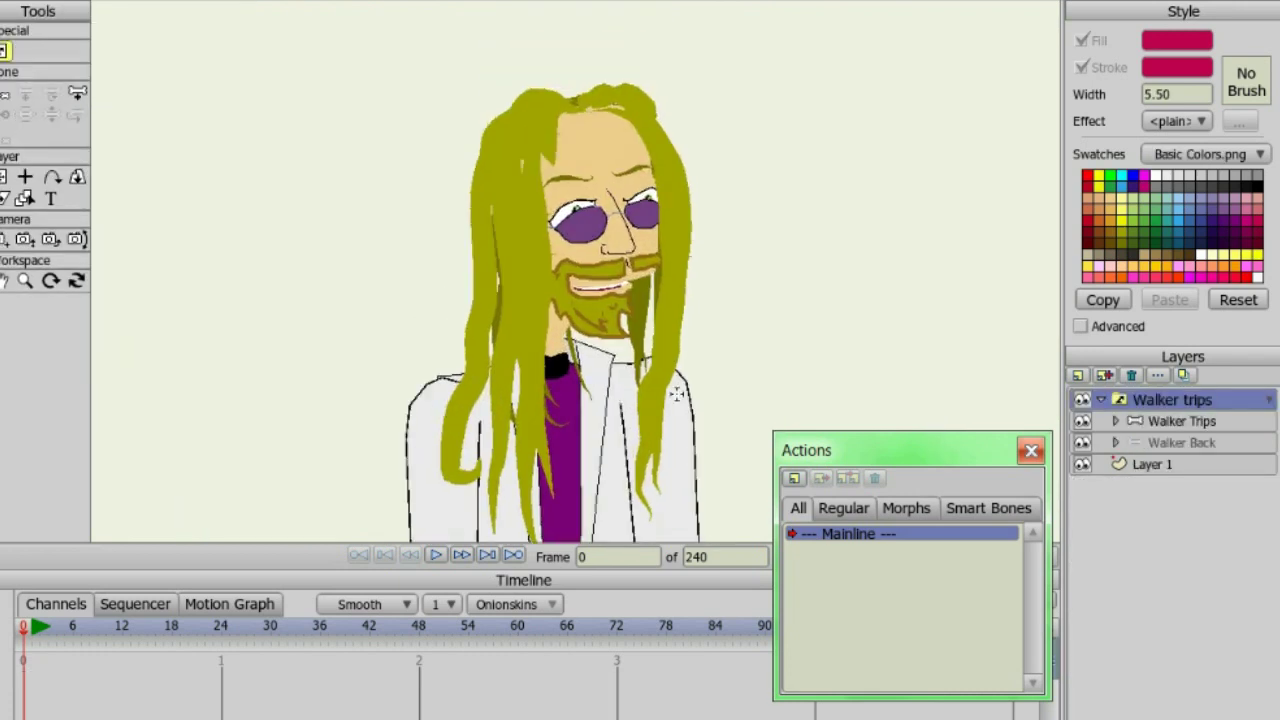
click(1170, 422)
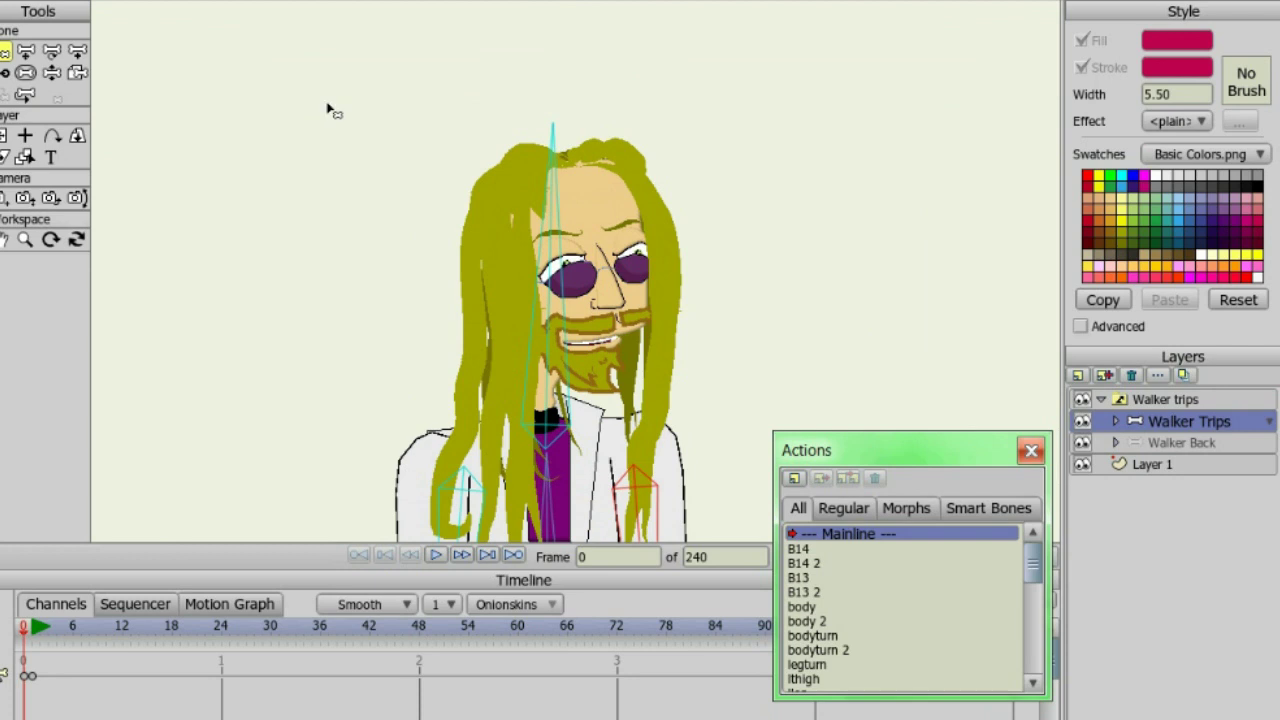
click(51, 72)
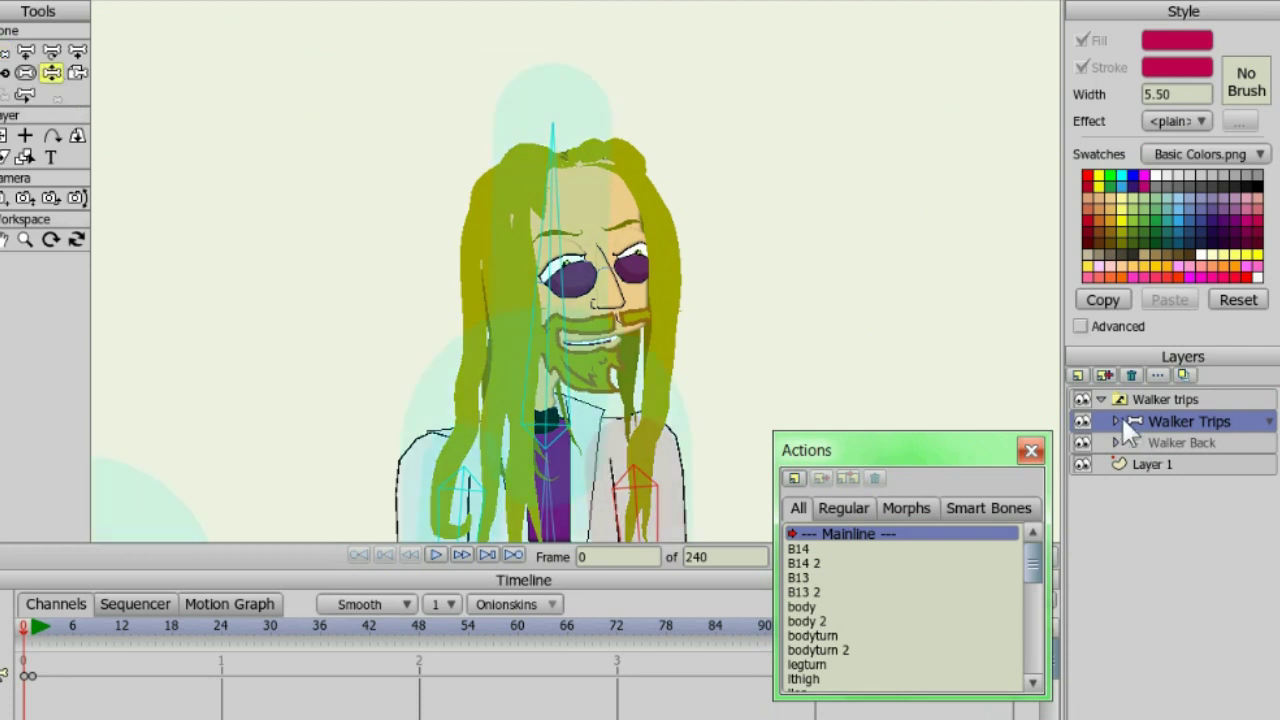
click(1117, 421)
click(1200, 443)
Rotate the head bone, the large head turn control bone and a front hair bone slightly to test them
drag(607, 173, 598, 173)
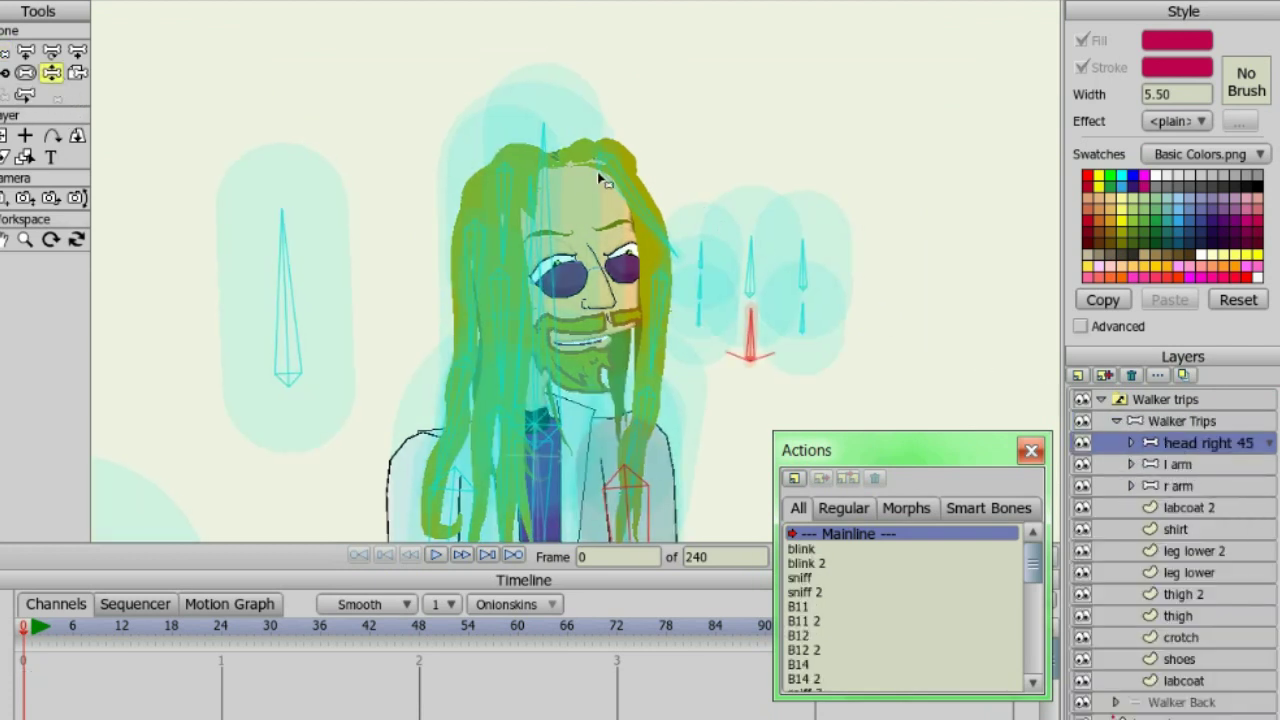
drag(280, 222, 290, 255)
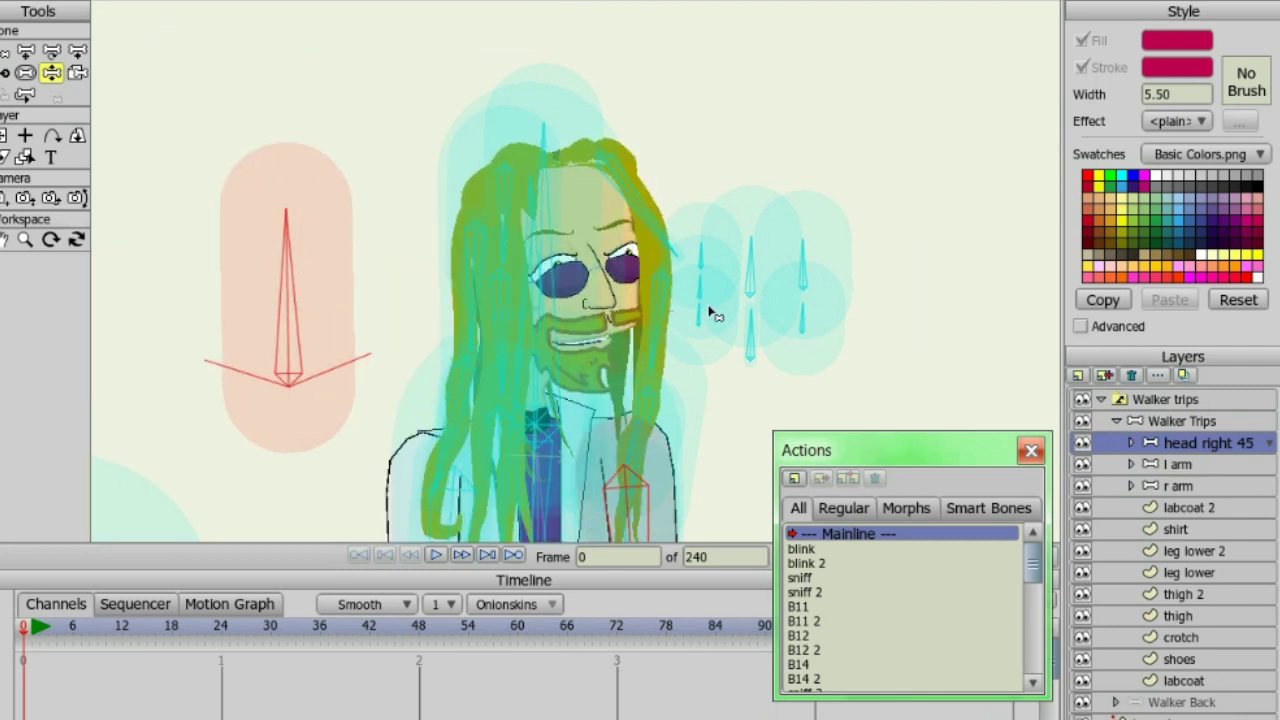
mouse_move(658, 229)
mouse_down()
mouse_move(675, 191)
mouse_move(652, 230)
mouse_move(673, 214)
mouse_up()
Rotate the small control bones beside the face to test the eye, brow and mouth smart bone actions
scroll(652, 230, up, 1)
drag(736, 239, 763, 289)
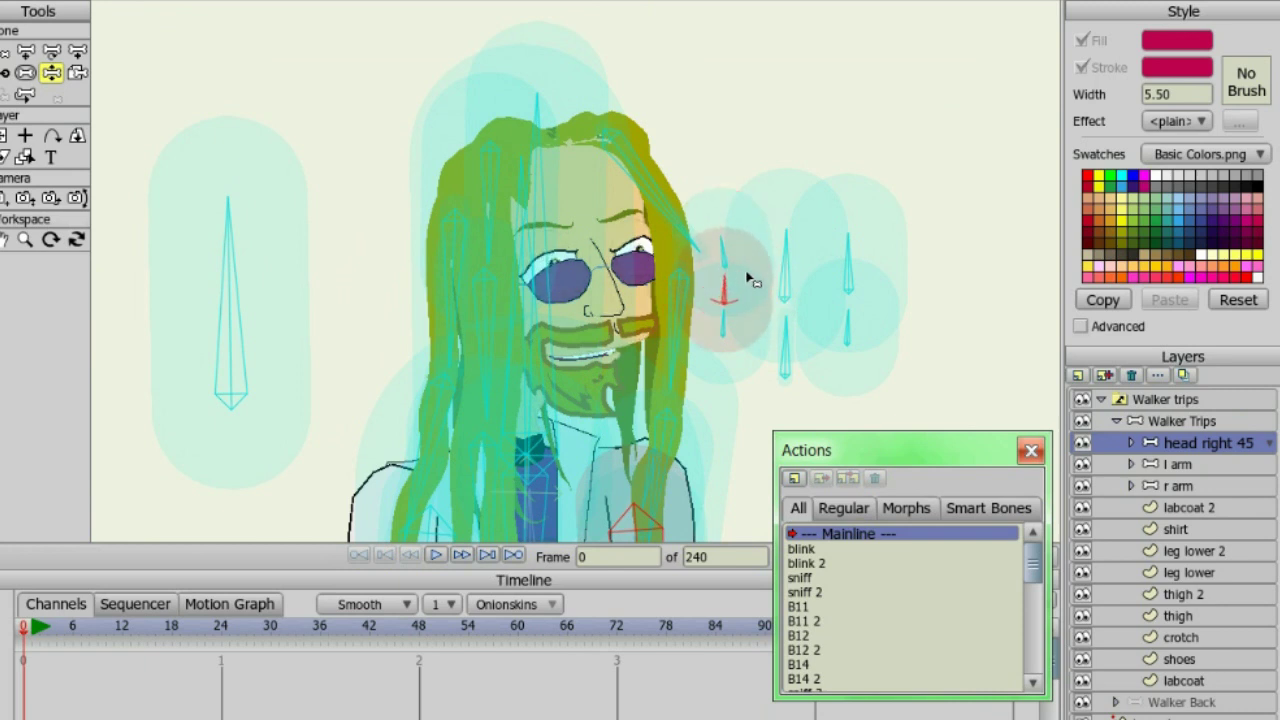
drag(743, 337, 862, 290)
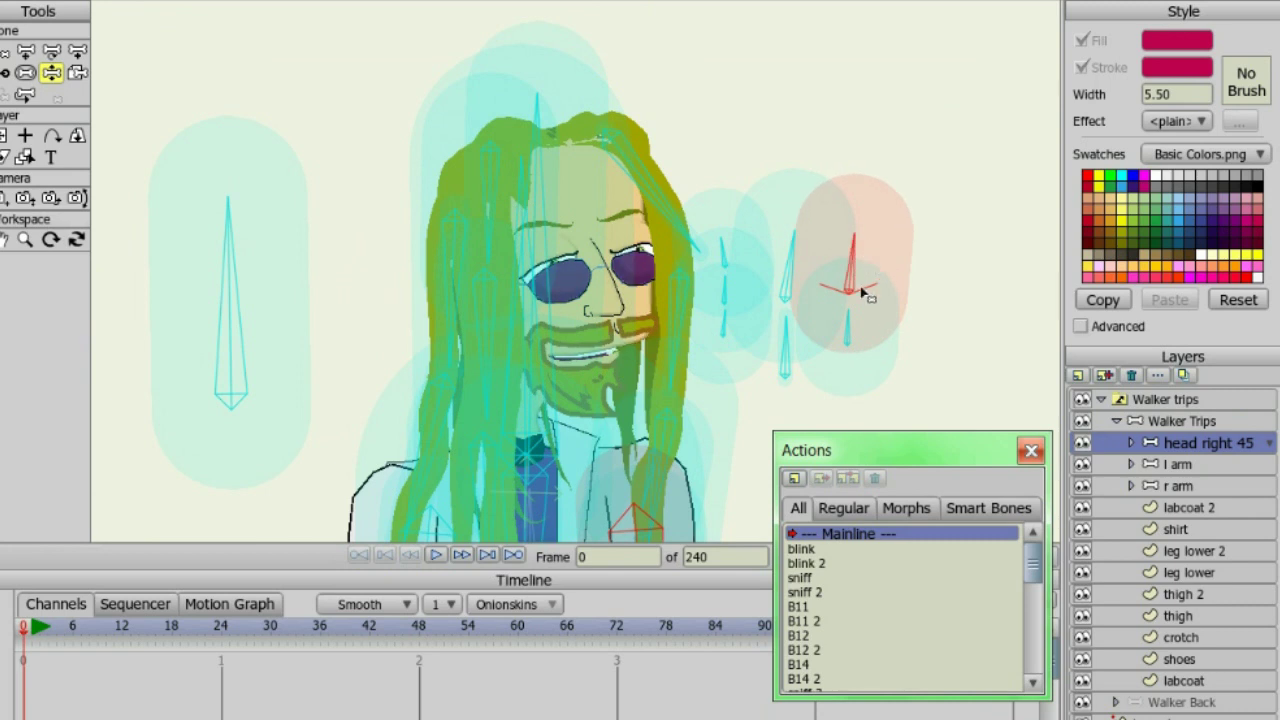
drag(882, 360, 870, 318)
mouse_move(793, 316)
mouse_down()
mouse_move(837, 363)
mouse_move(773, 335)
mouse_move(808, 334)
mouse_up()
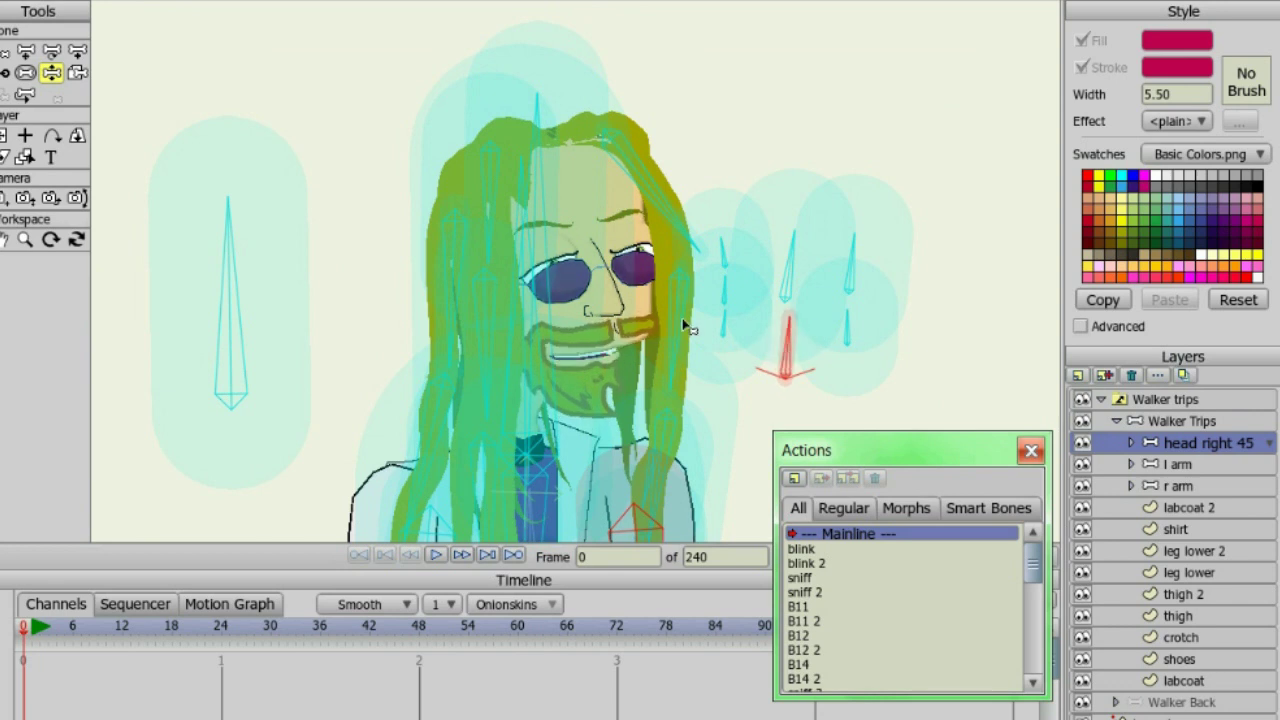
Move the hair and head bones, and rotate the large control bone outward to turn the face toward the front
drag(462, 352, 475, 395)
drag(526, 215, 519, 214)
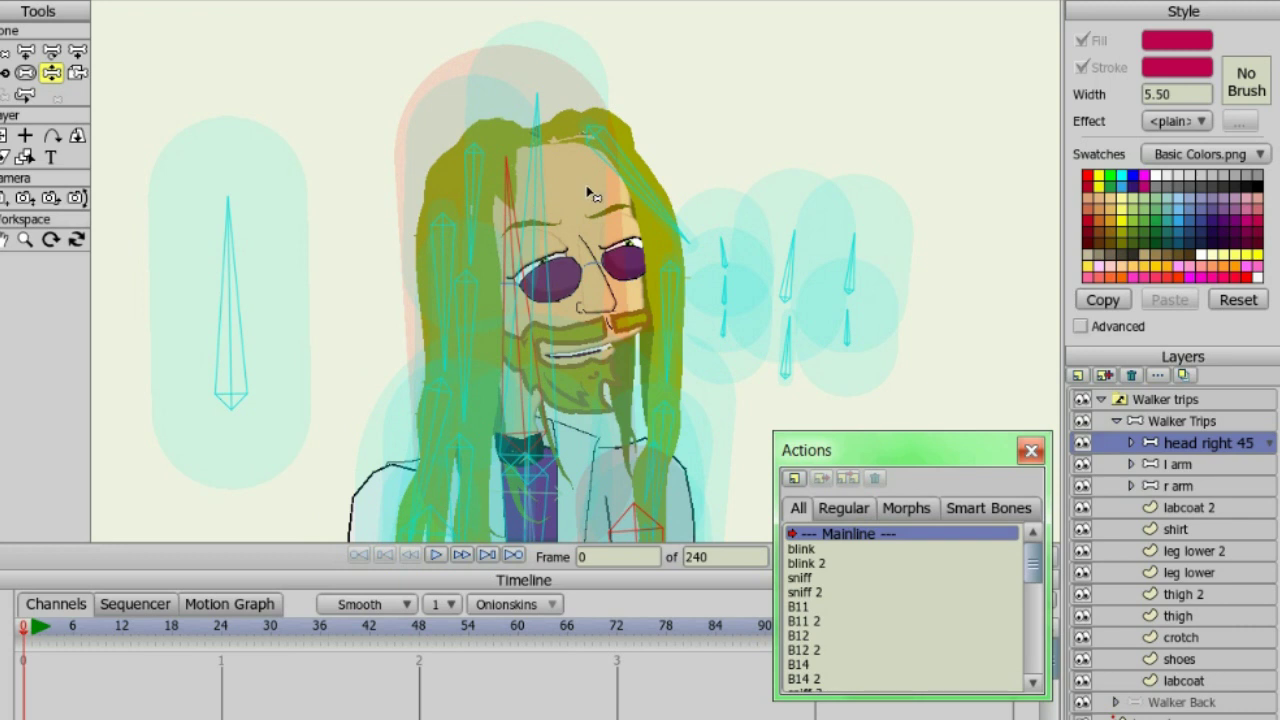
drag(208, 218, 116, 236)
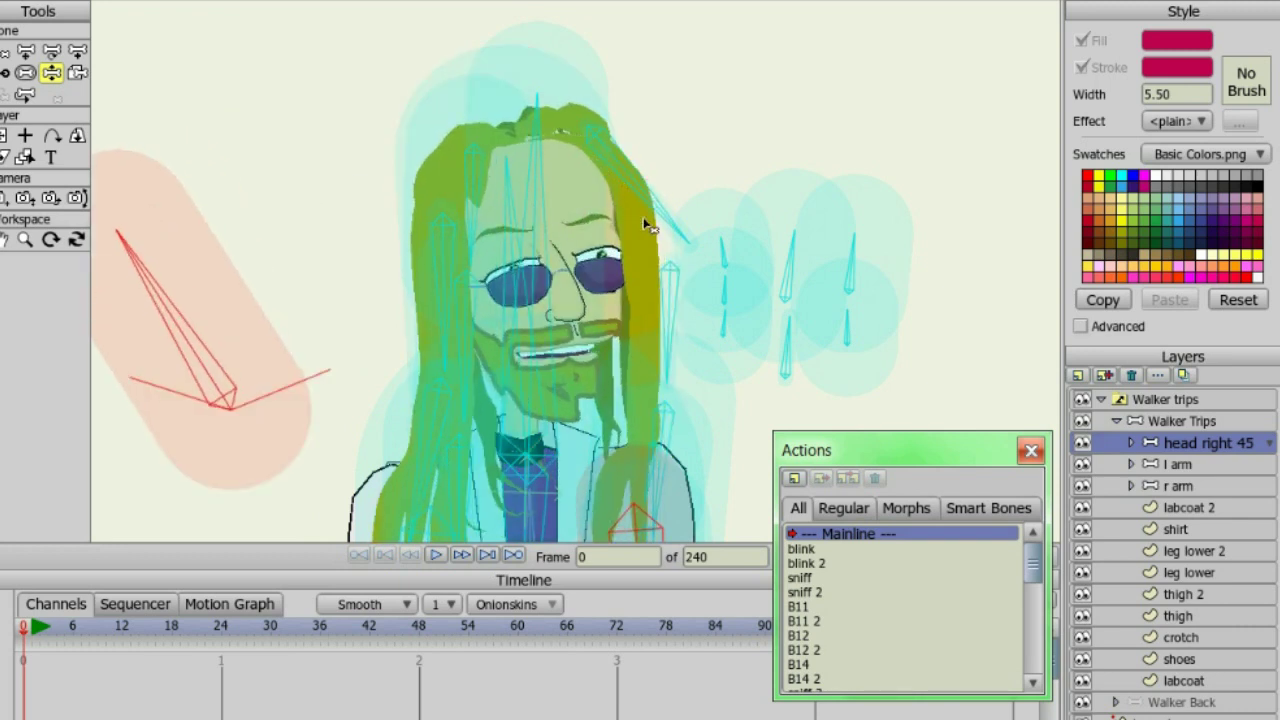
Rotate the small face control bones to widen the eyes, reshape the brows and open the mouth into a toothy grin
click(724, 248)
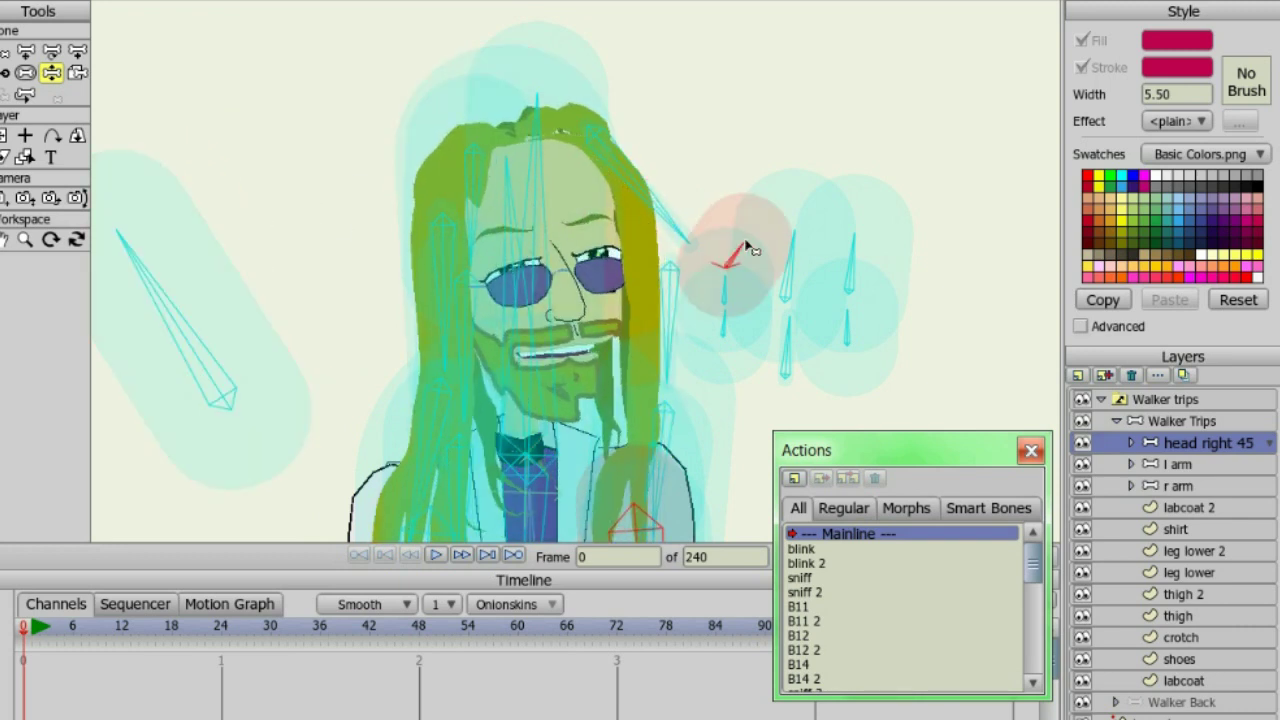
drag(737, 245, 720, 330)
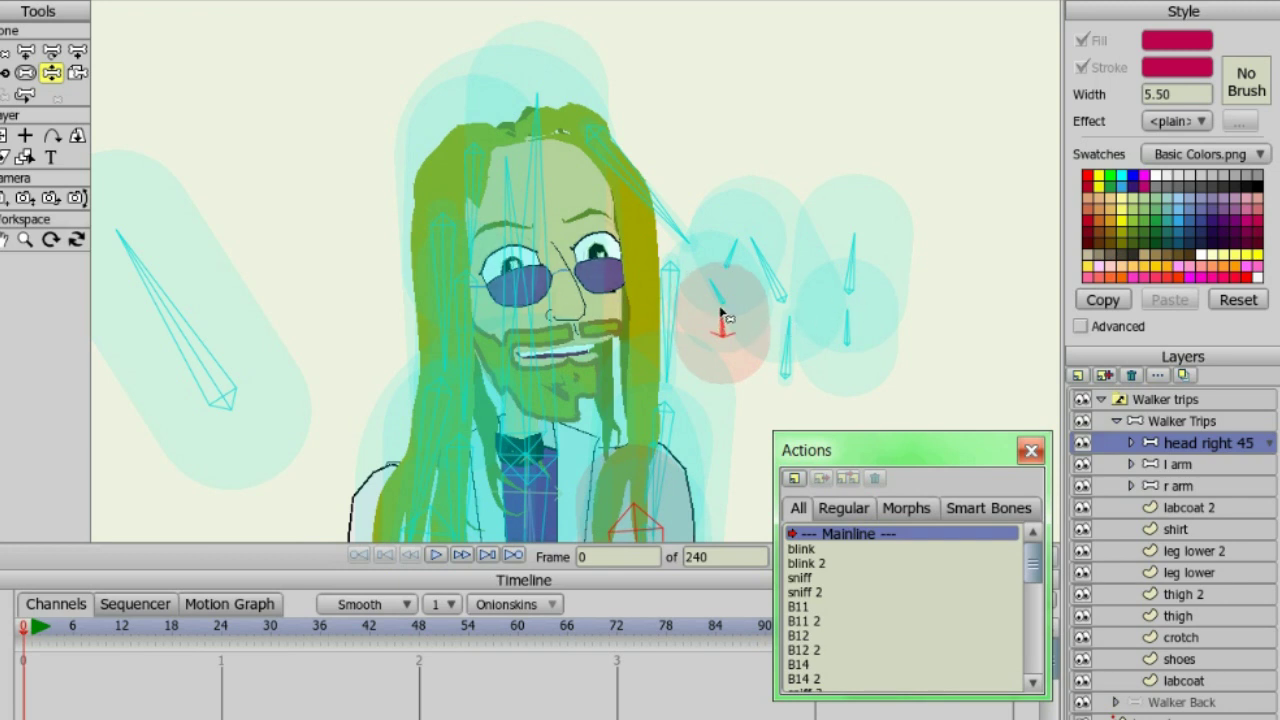
drag(846, 329, 810, 328)
drag(849, 349, 808, 276)
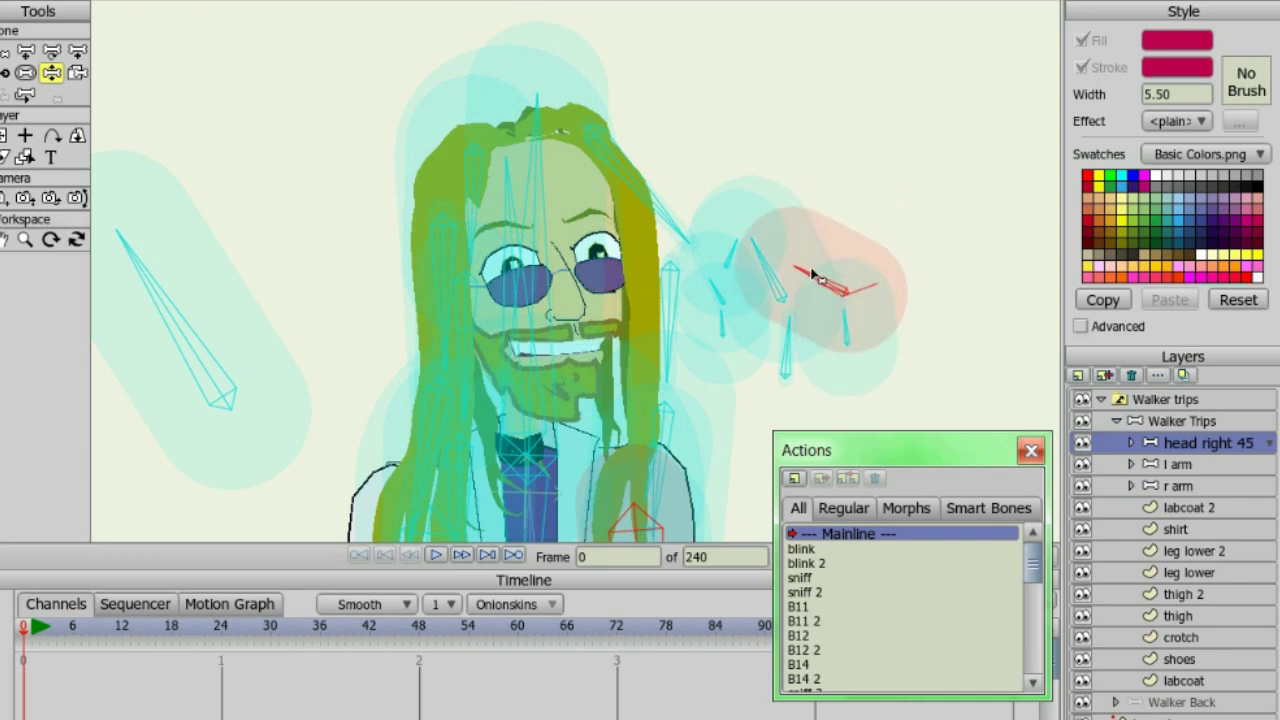
scroll(648, 390, down, 3)
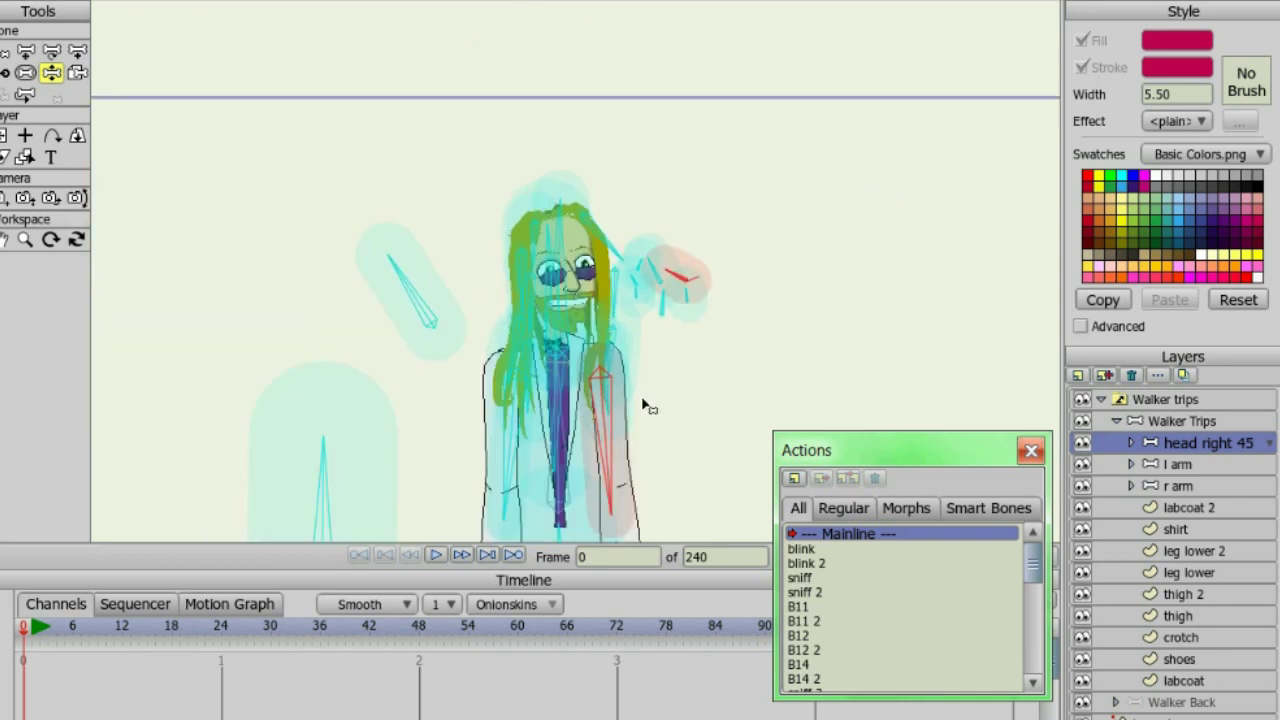
scroll(650, 396, up, 1)
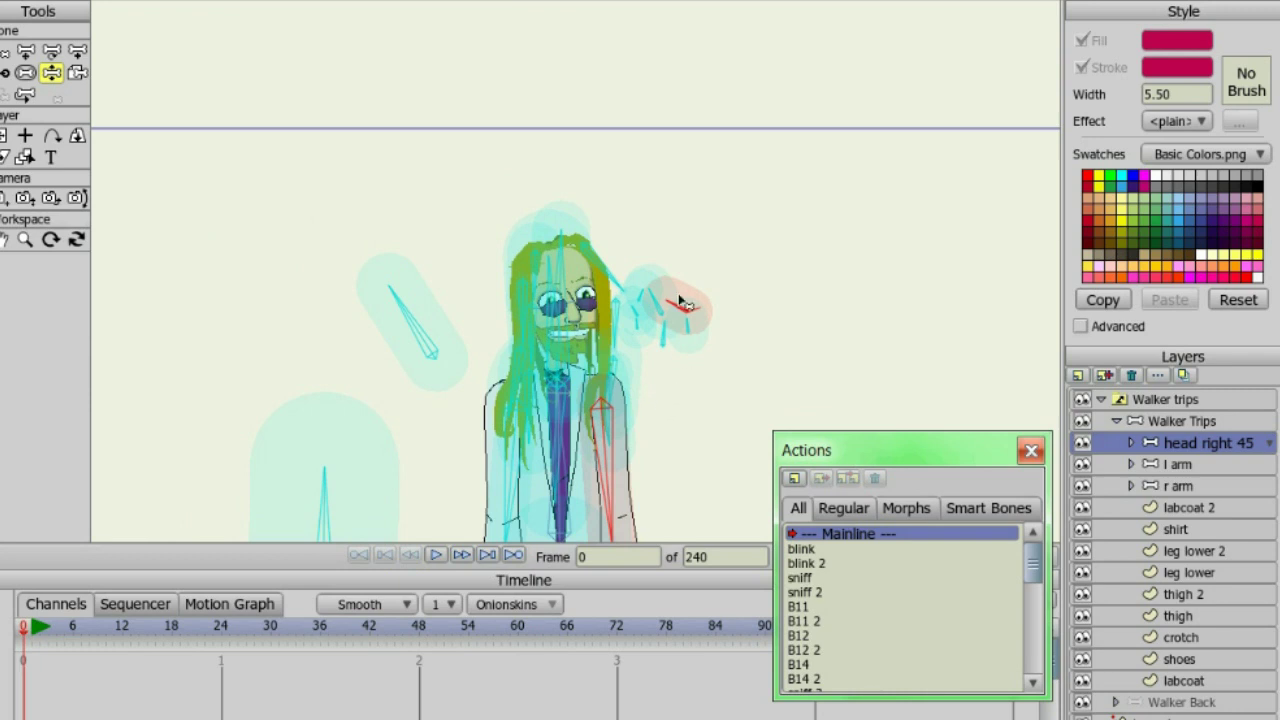
drag(688, 298, 695, 309)
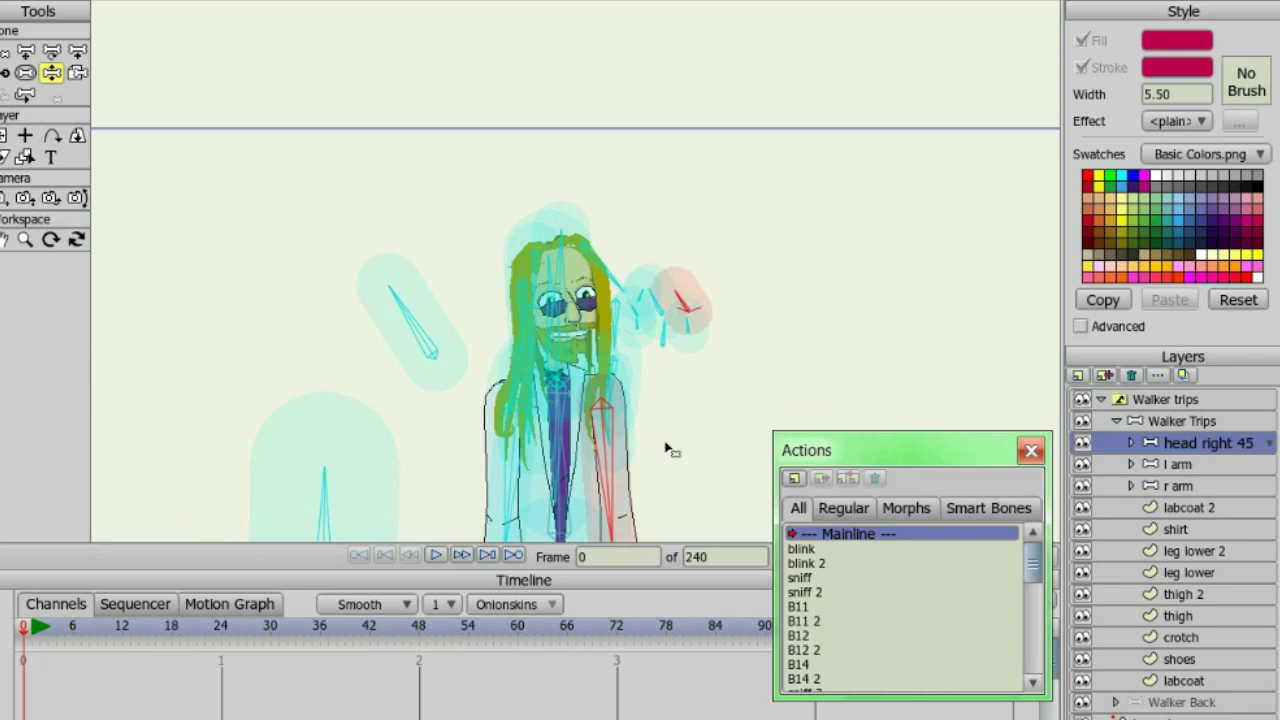
scroll(706, 397, up, 3)
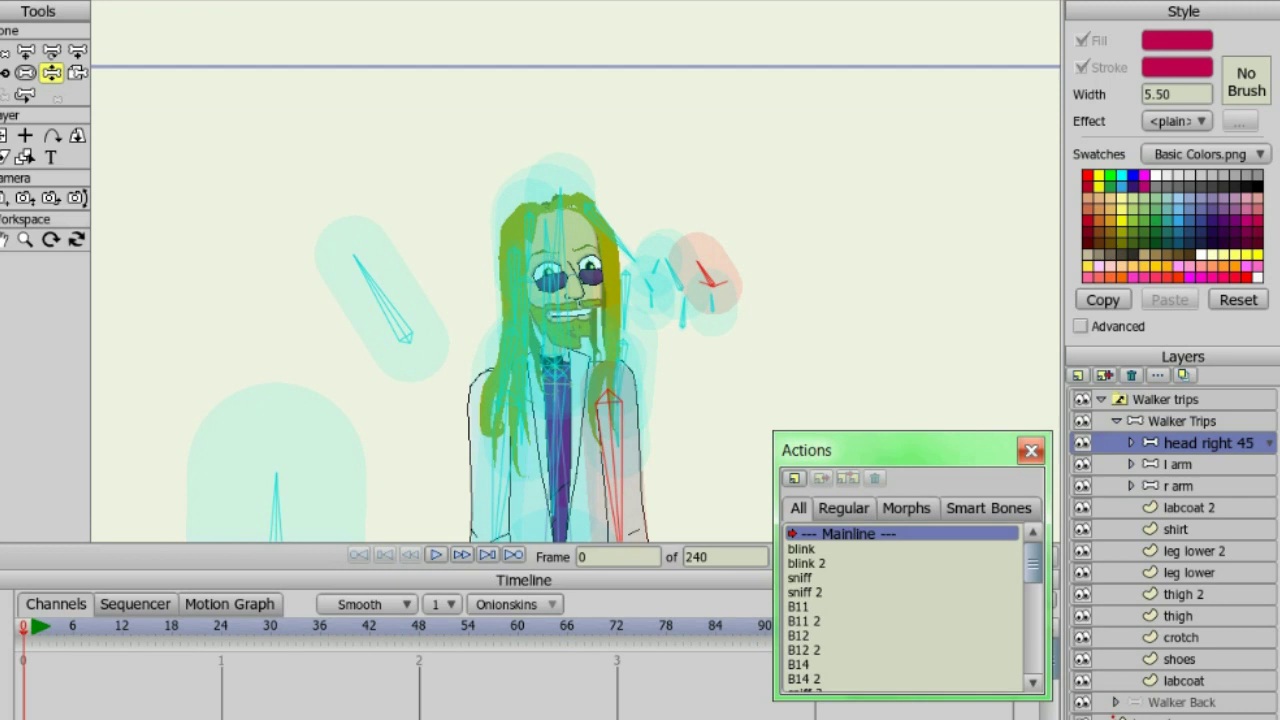